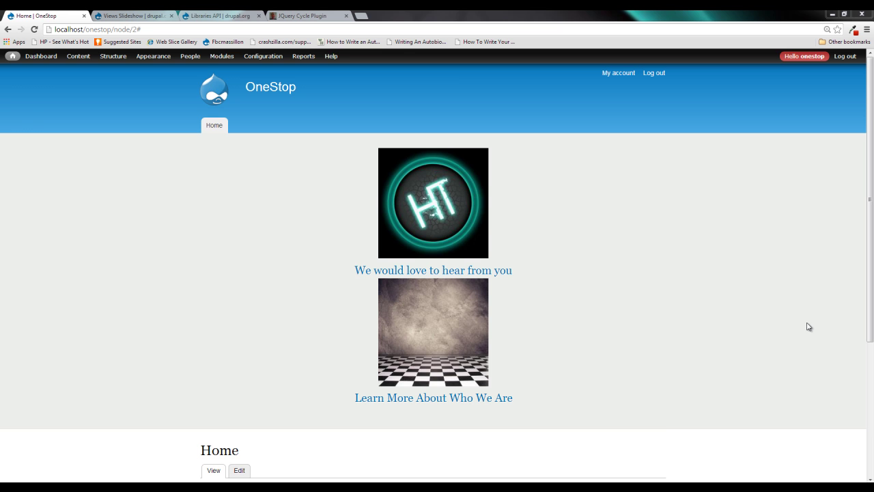
# Look over the Views Slideshow and Libraries API project pages, then close both tabs
pyautogui.moveTo(529, 316)
pyautogui.click(135, 16)
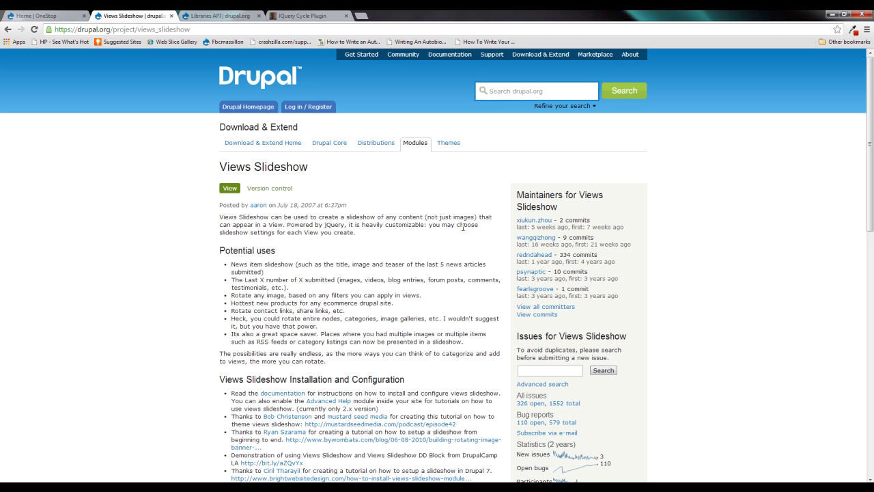
pyautogui.click(211, 19)
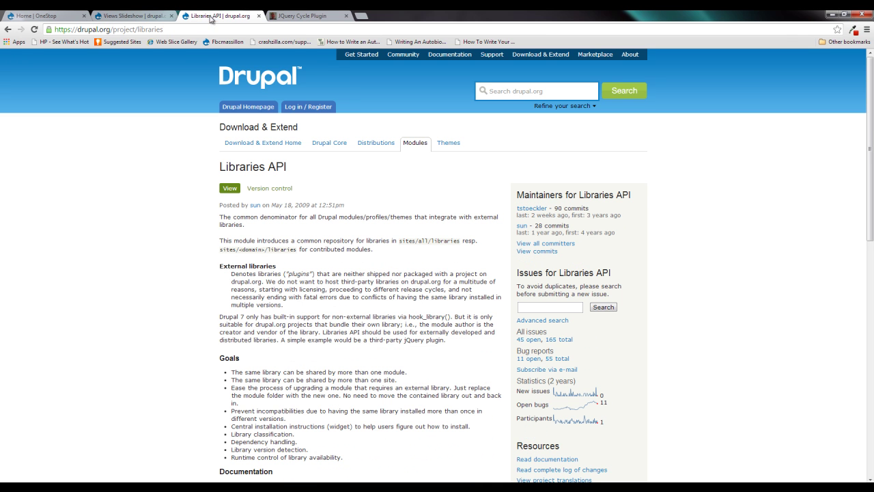
pyautogui.click(172, 17)
pyautogui.click(171, 17)
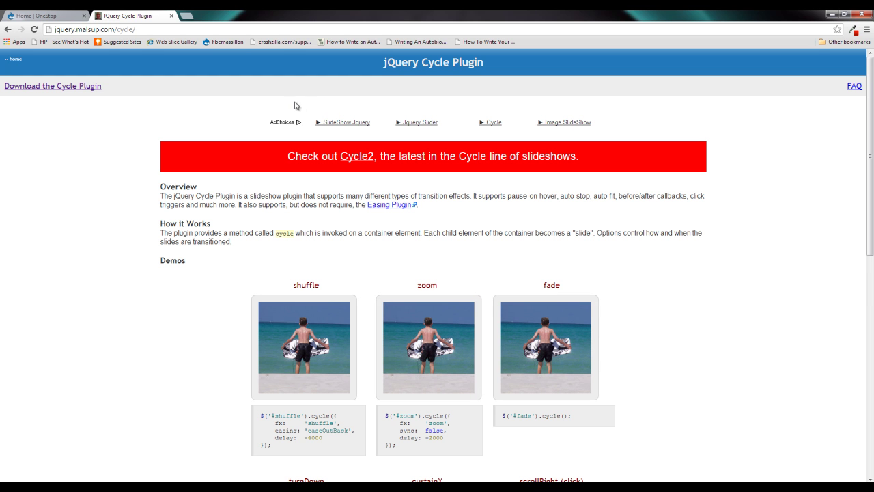
# Open jquery.cycle.all.js from the Cycle Plugin download page and select its entire source
pyautogui.click(81, 88)
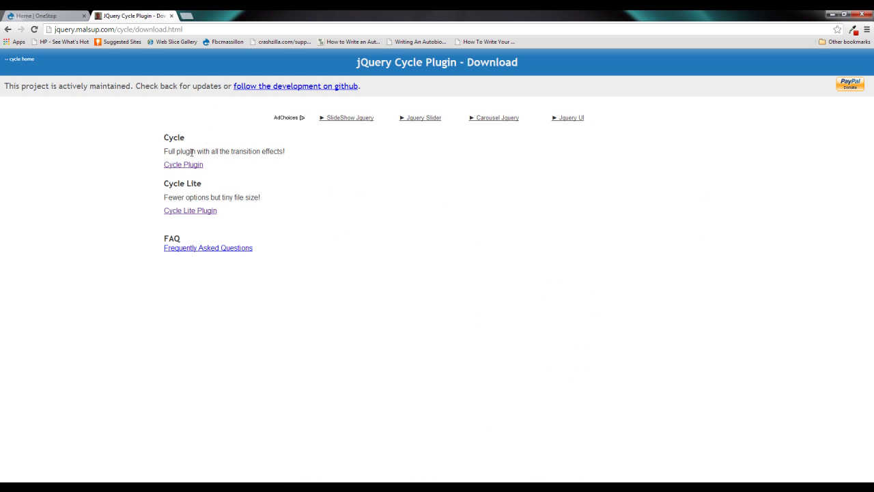
pyautogui.click(192, 169)
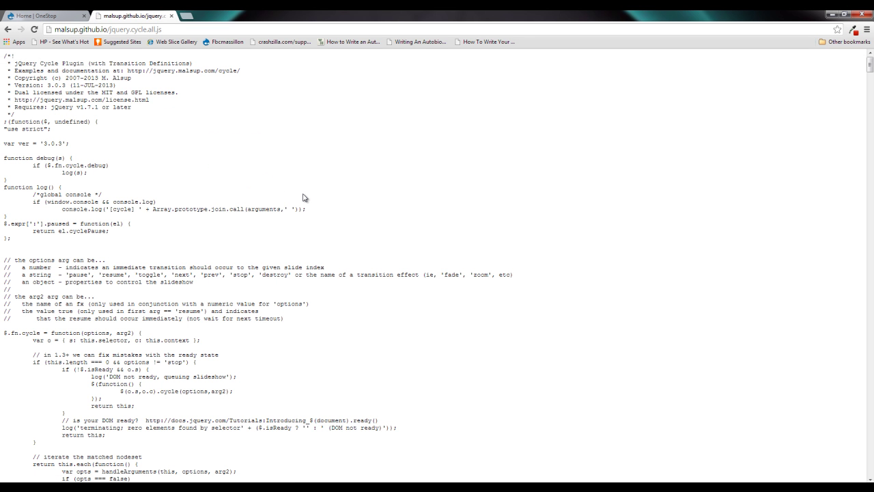
pyautogui.hotkey('ctrl', 'a')
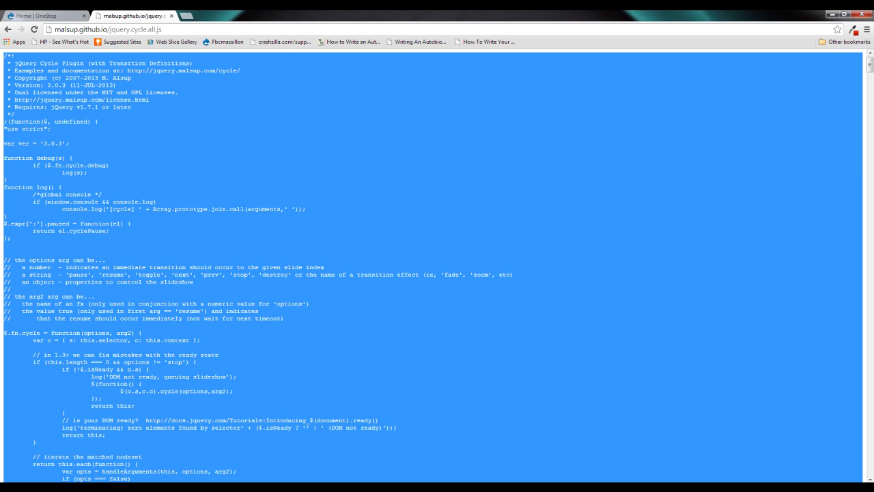
# Paste the plugin code into a new Notepad++ document and save it on the Desktop as jquery.cycle.all.js
pyautogui.hotkey('ctrl', 'v')
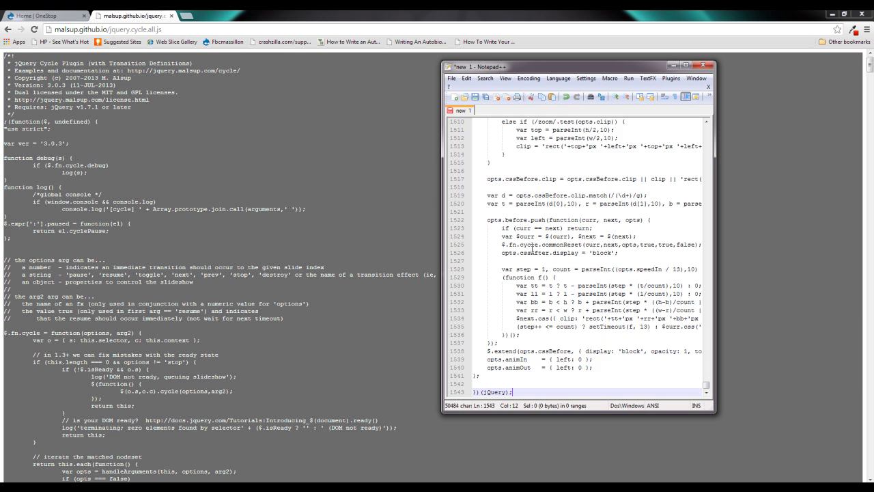
pyautogui.hotkey('ctrl', 's')
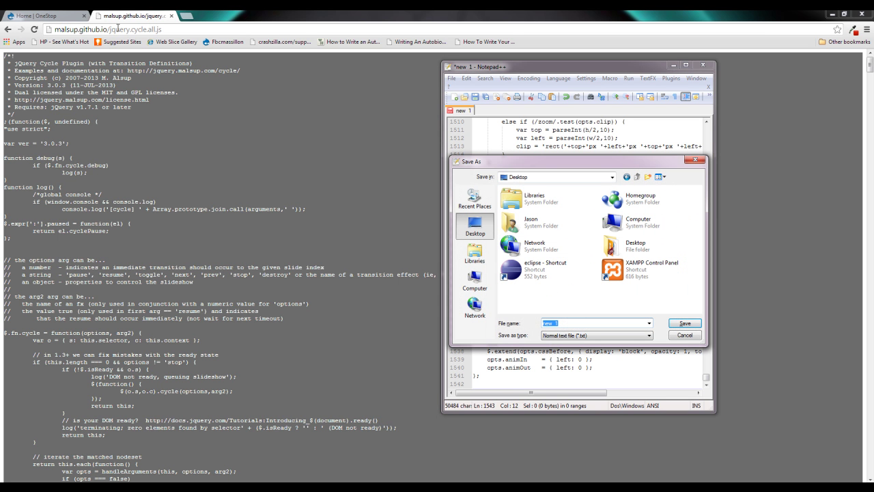
pyautogui.write('jquery.cycle.all.js')
pyautogui.press('Return')
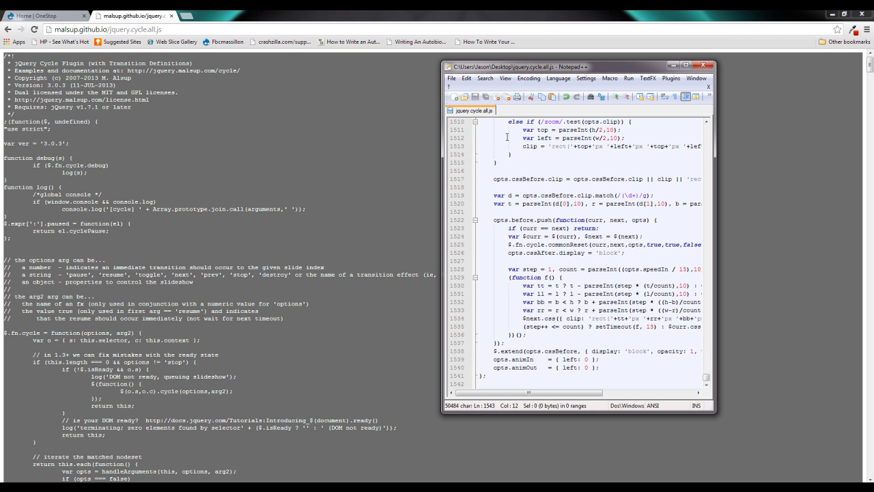
# Close Notepad++ and browse to htdocs\onestop\sites\all in Windows Explorer
pyautogui.click(702, 65)
pyautogui.hotkey('ctrl', 'a')
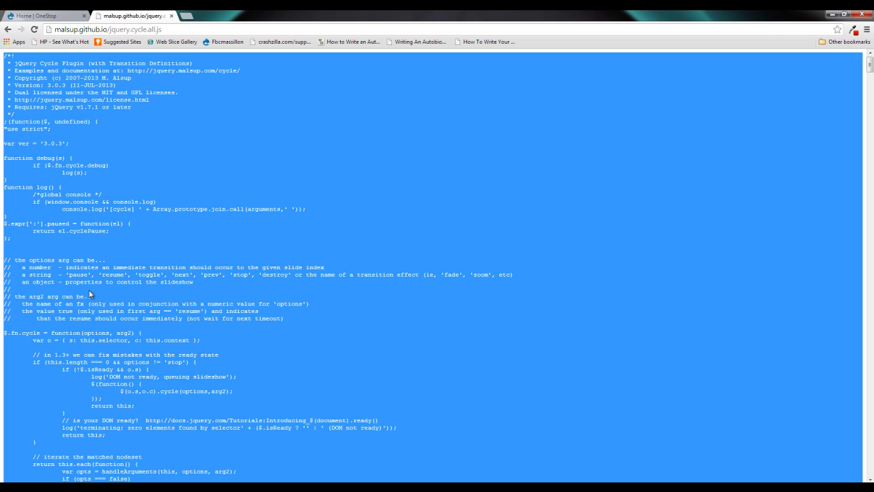
pyautogui.hotkey('alt', 'Tab')
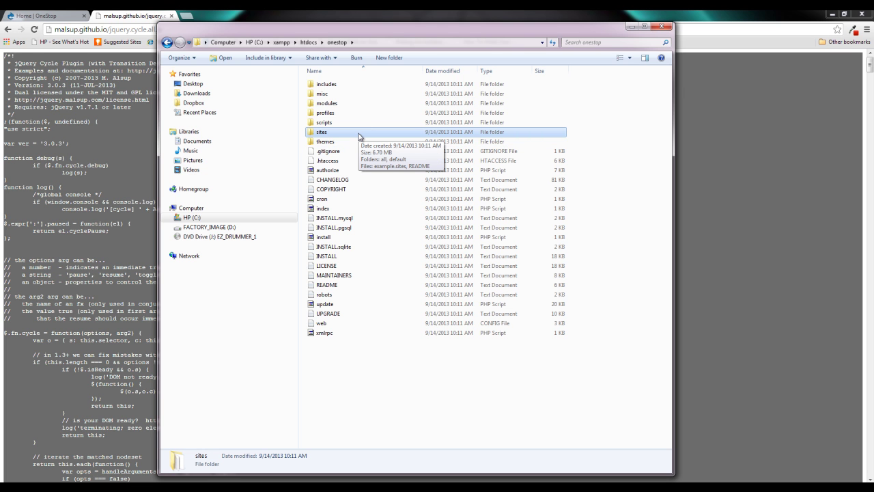
pyautogui.doubleClick(322, 133)
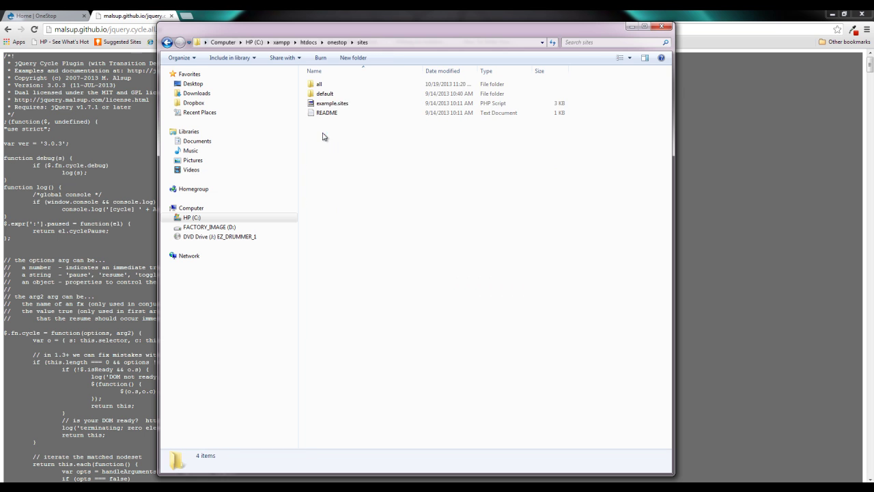
pyautogui.doubleClick(325, 86)
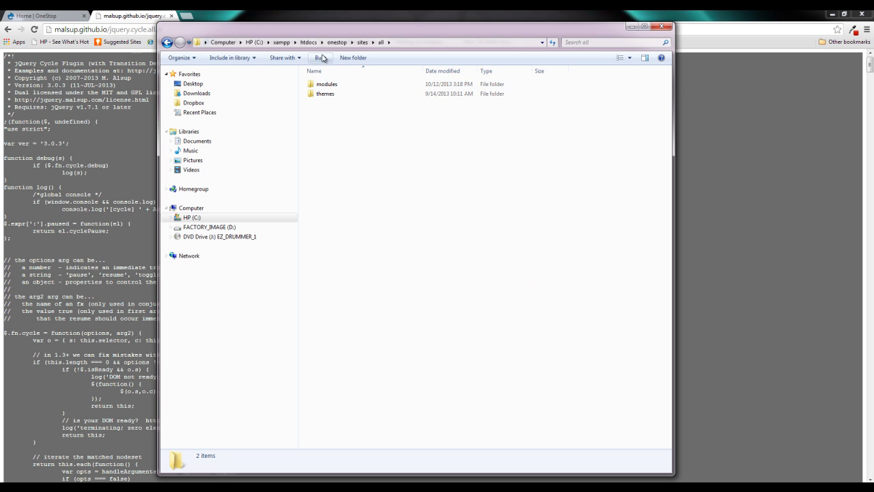
# Create a new folder named libraries inside sites\all
pyautogui.rightClick(358, 146)
pyautogui.moveTo(402, 266)
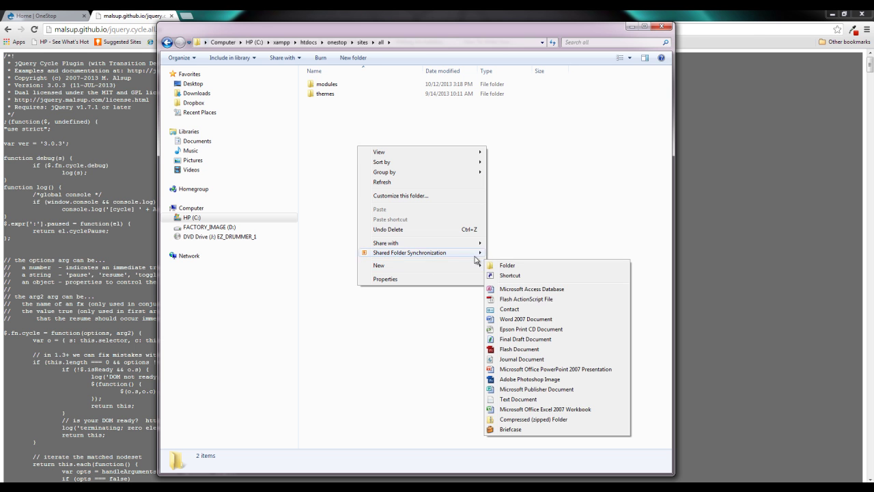
pyautogui.click(489, 263)
pyautogui.write('libraries')
pyautogui.press('Return')
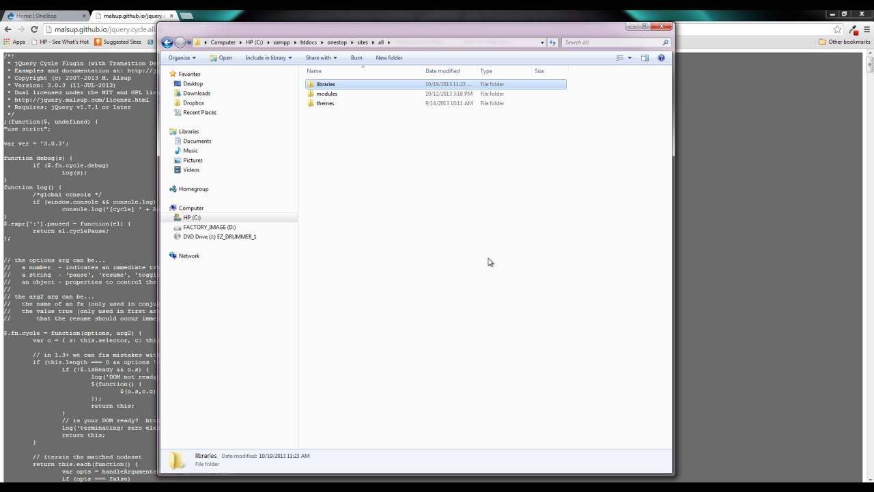
# Create a jquery.cycle folder inside libraries and open it
pyautogui.doubleClick(326, 85)
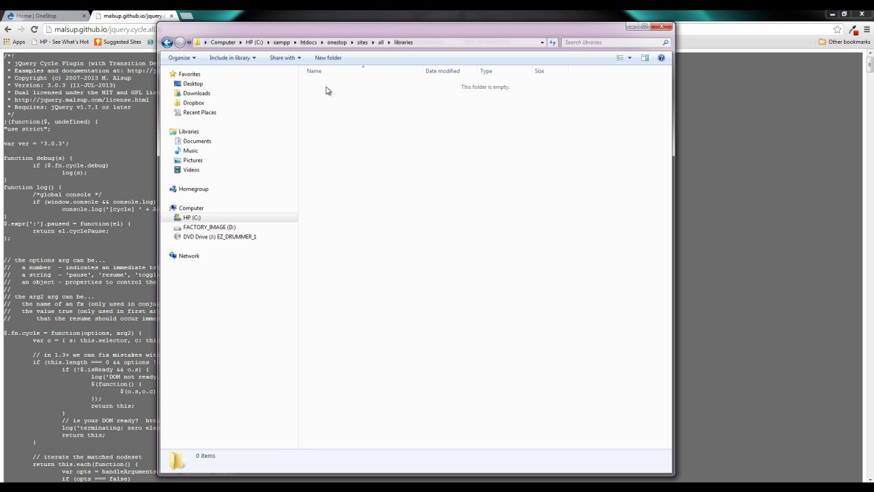
pyautogui.rightClick(384, 168)
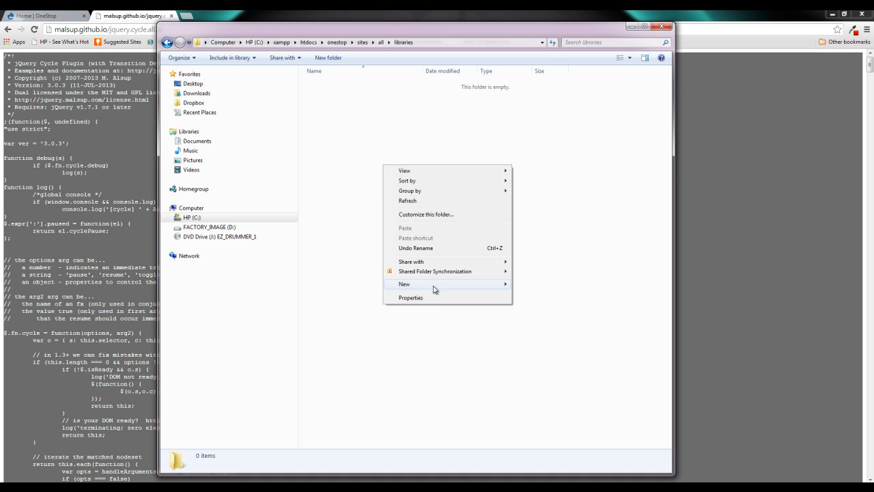
pyautogui.moveTo(435, 292)
pyautogui.click(529, 284)
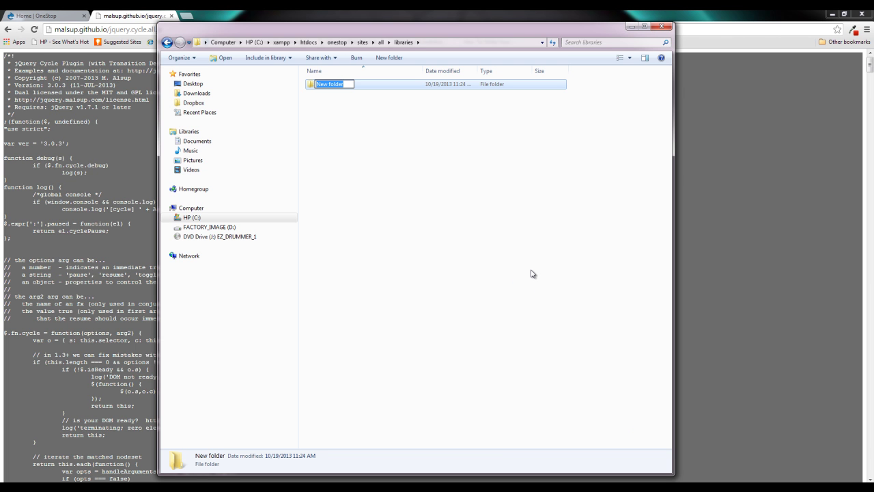
pyautogui.write('jquery.cycle')
pyautogui.press('Return')
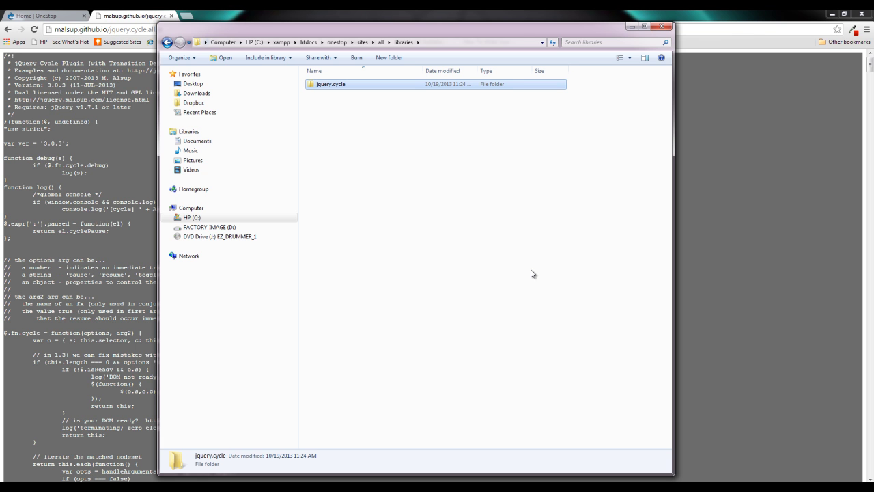
pyautogui.doubleClick(414, 86)
# Move jquery.cycle.all.js from the Desktop into the jquery.cycle folder, then close both Explorer windows
pyautogui.moveTo(451, 34); pyautogui.dragTo(2, 30)
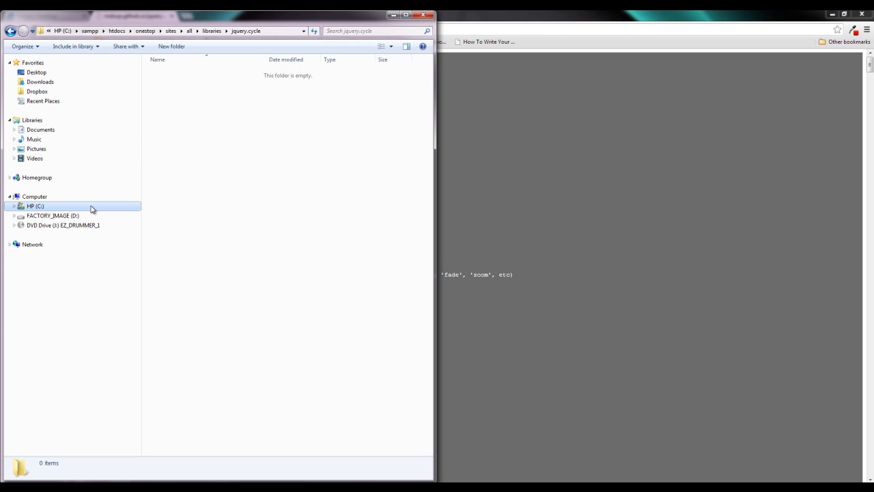
pyautogui.hotkey('ctrl', 'n')
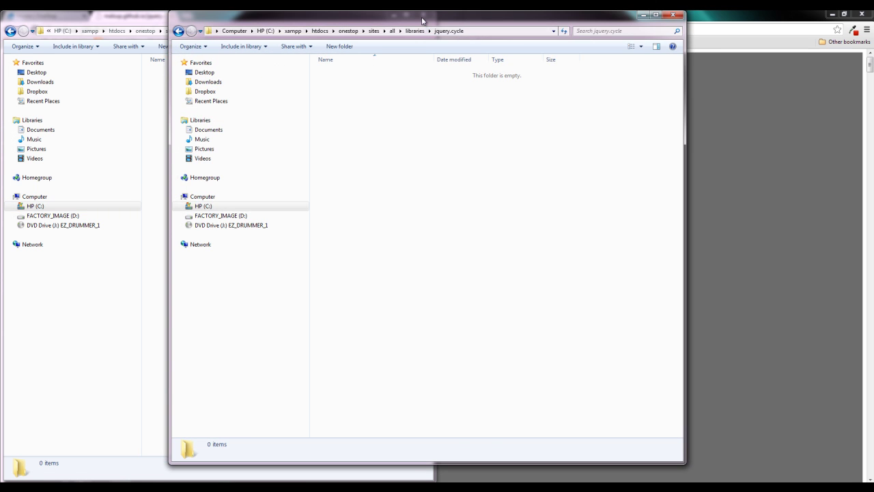
pyautogui.moveTo(445, 23); pyautogui.dragTo(873, 55)
pyautogui.click(474, 71)
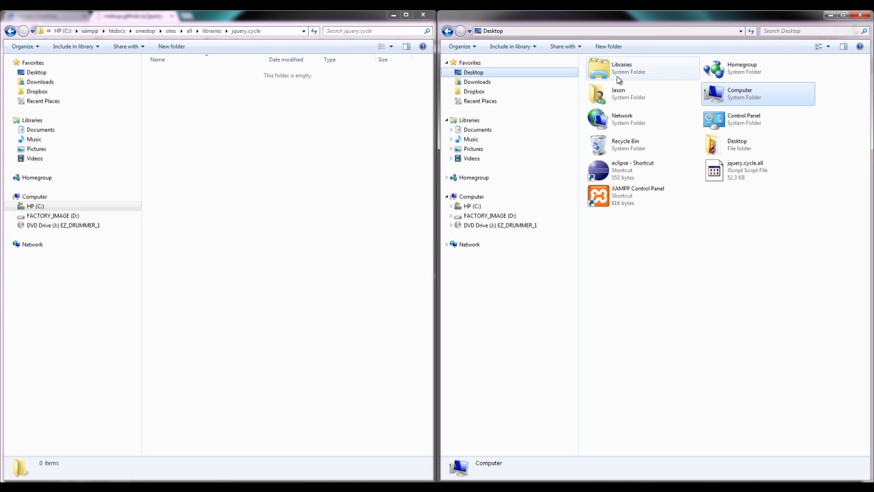
pyautogui.moveTo(741, 171); pyautogui.dragTo(331, 154)
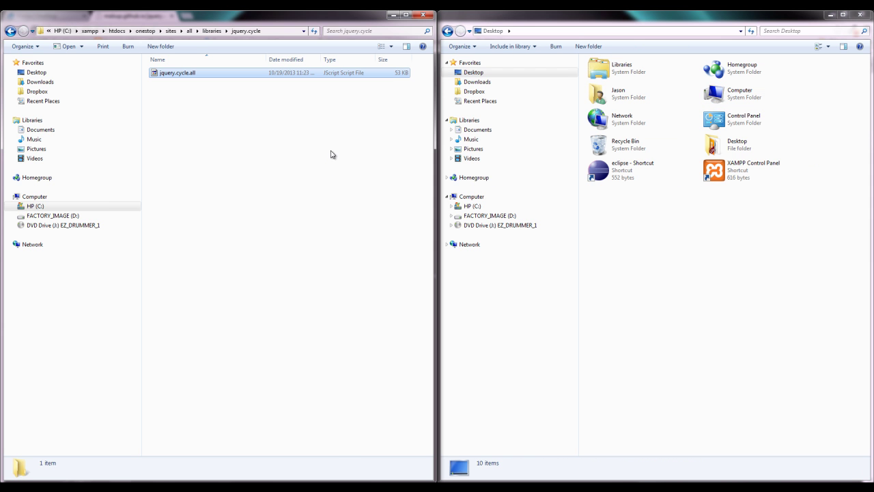
pyautogui.click(421, 13)
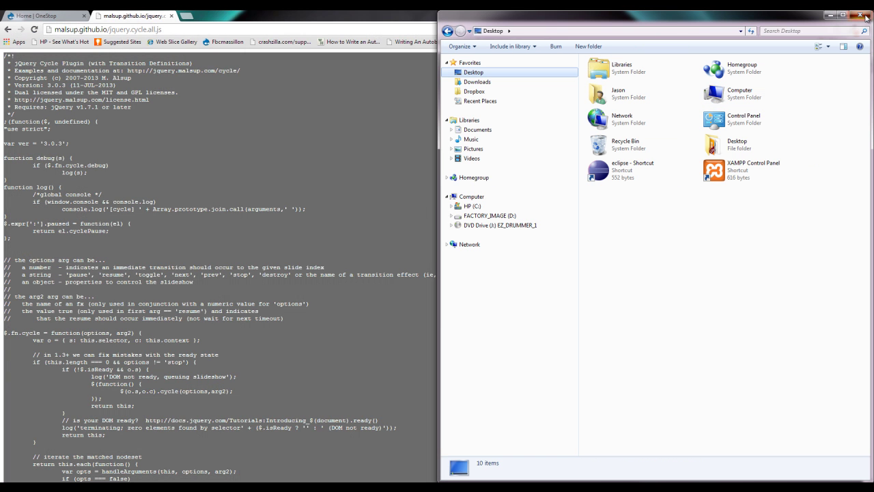
pyautogui.click(228, 15)
pyautogui.hotkey('ctrl', 'a')
# On the Modules page, tick Libraries and save the module configuration
pyautogui.click(171, 16)
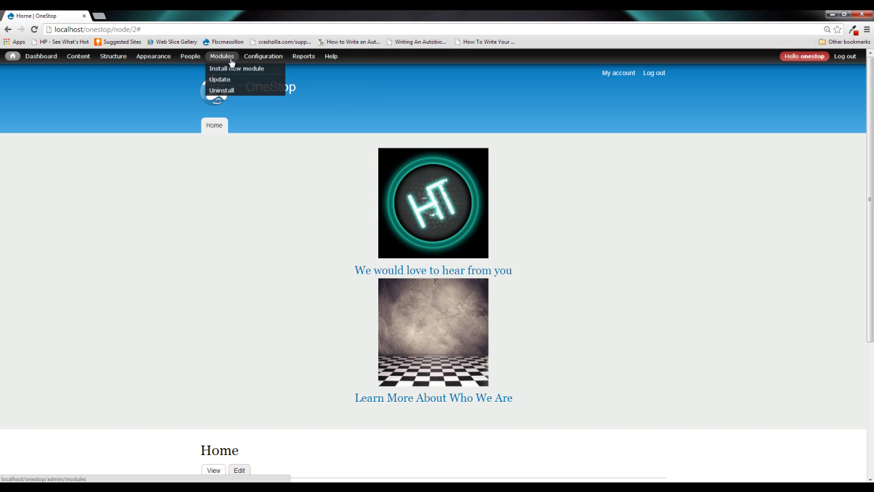
pyautogui.click(230, 60)
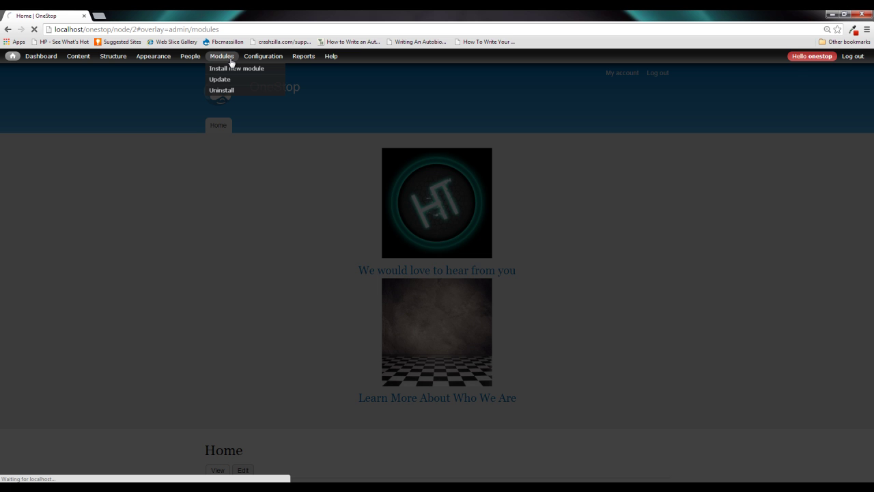
pyautogui.scroll(-20, 164, 362)
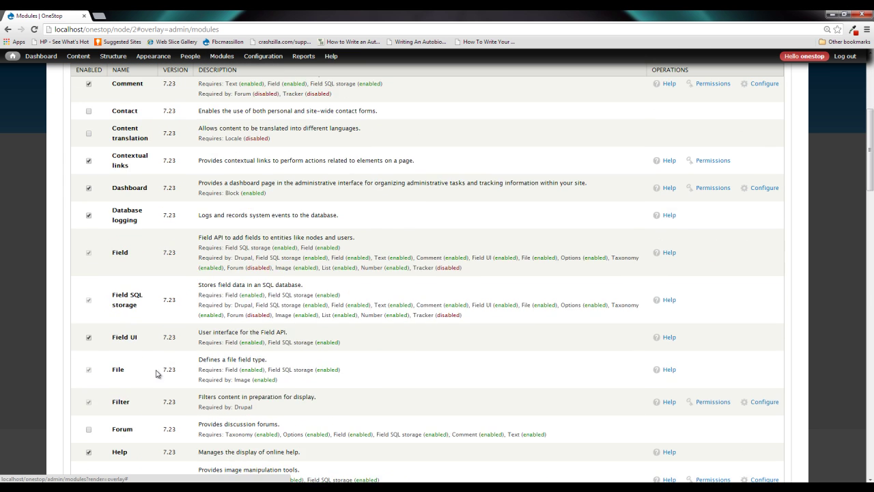
pyautogui.scroll(-3, 164, 362)
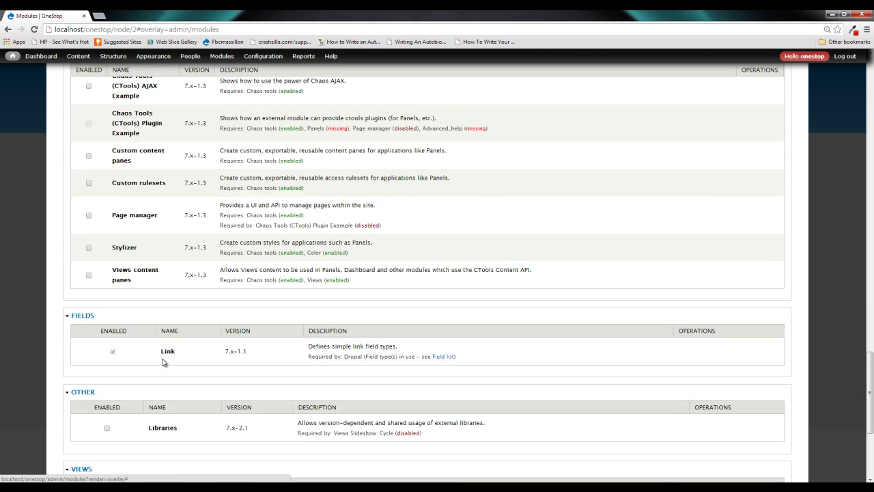
pyautogui.scroll(-2, 164, 362)
pyautogui.click(167, 295)
pyautogui.scroll(-2, 169, 349)
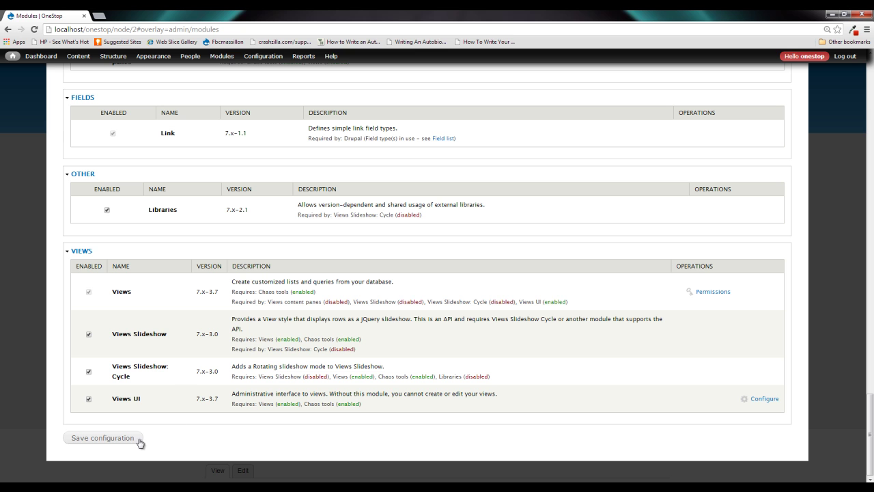
pyautogui.click(115, 438)
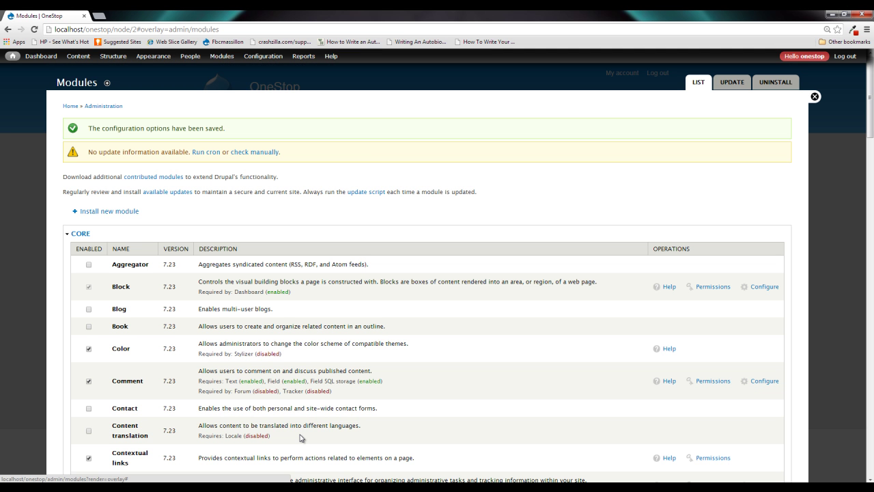
# Open the Homepage Slider view for editing through the slider block's gear menu
pyautogui.click(814, 97)
pyautogui.moveTo(676, 166)
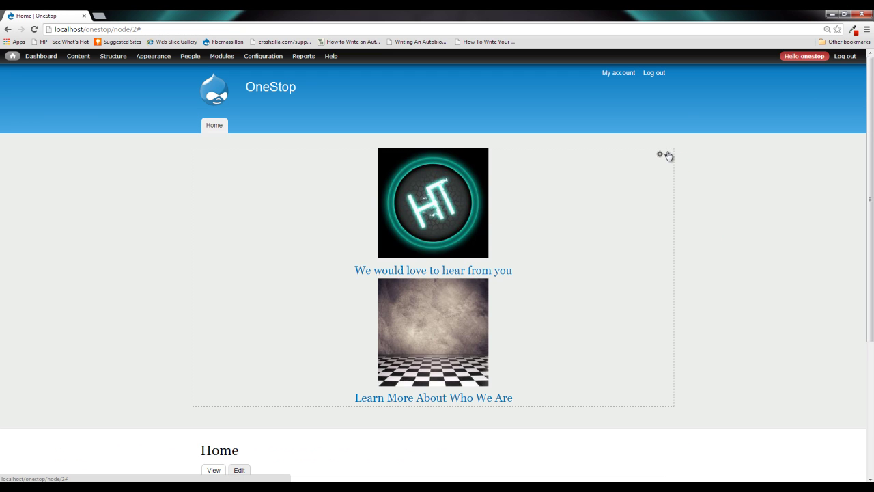
pyautogui.click(662, 155)
pyautogui.click(647, 166)
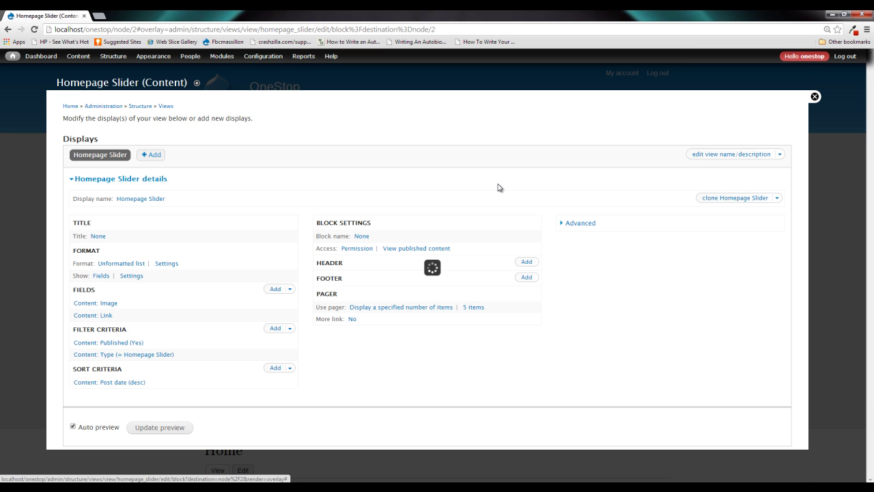
pyautogui.scroll(-4, 496, 205)
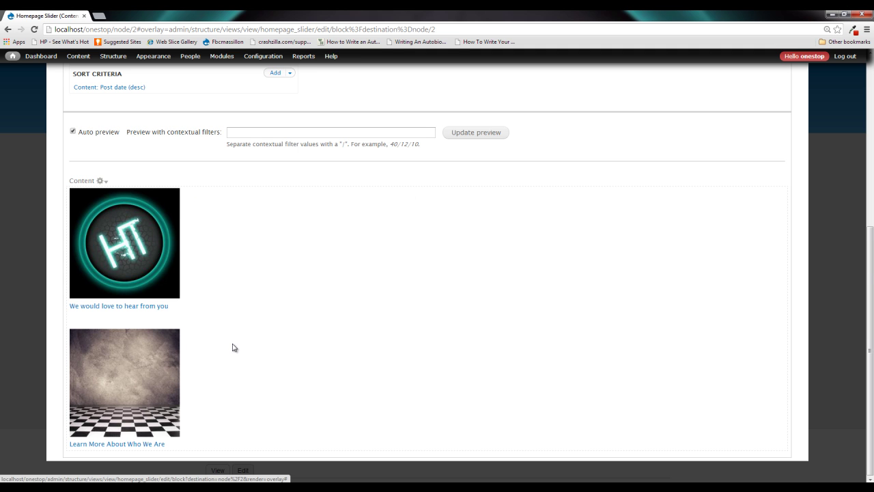
pyautogui.scroll(4, 236, 334)
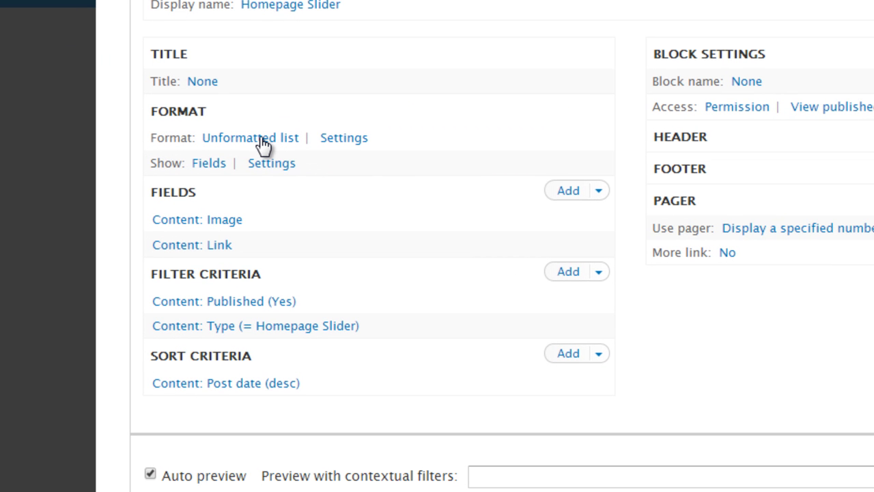
# Switch the view format to Slideshow for all displays, accepting the default style options
pyautogui.click(263, 143)
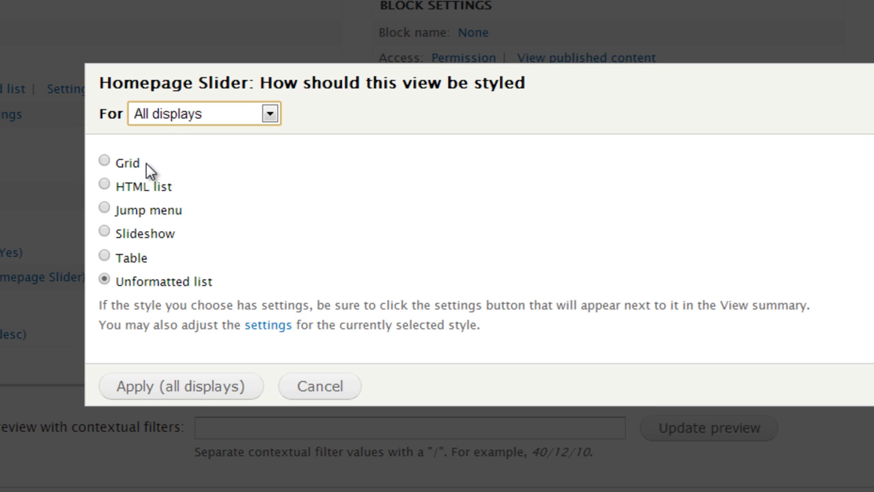
pyautogui.click(164, 236)
pyautogui.click(225, 380)
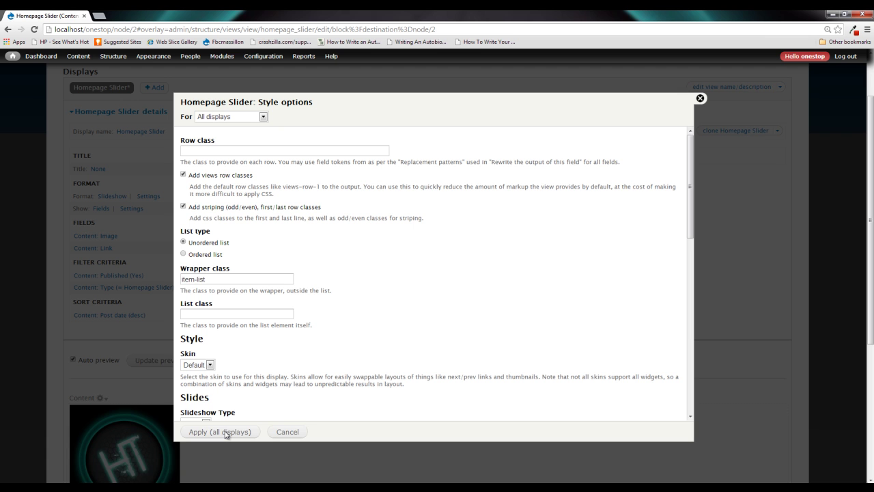
pyautogui.click(226, 433)
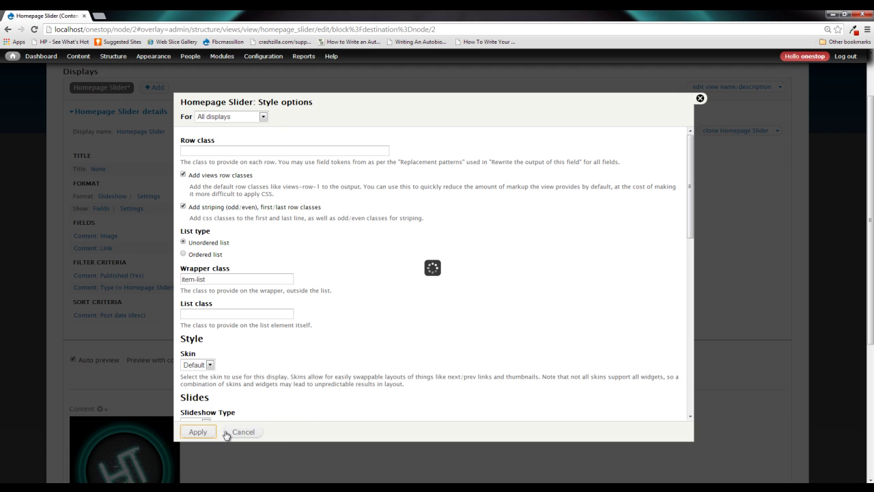
pyautogui.scroll(-4, 119, 293)
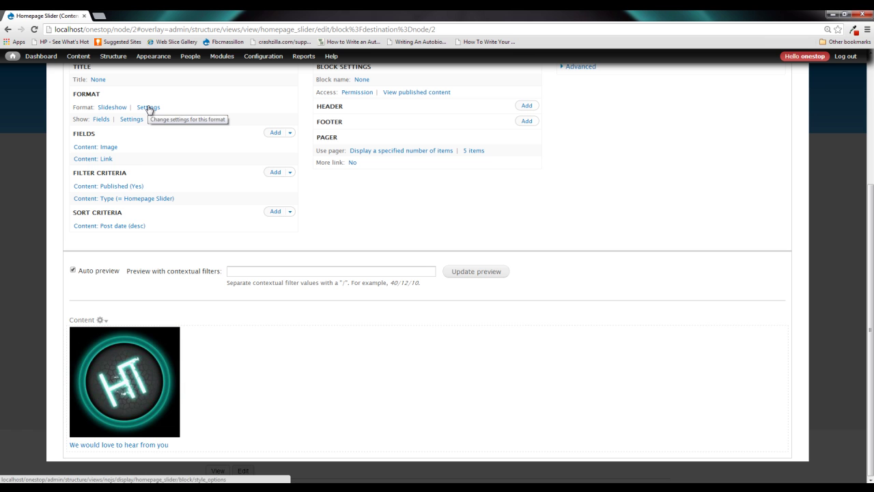
# Open the slideshow Format Settings and show the Cycle Effect list, currently fade
pyautogui.click(148, 108)
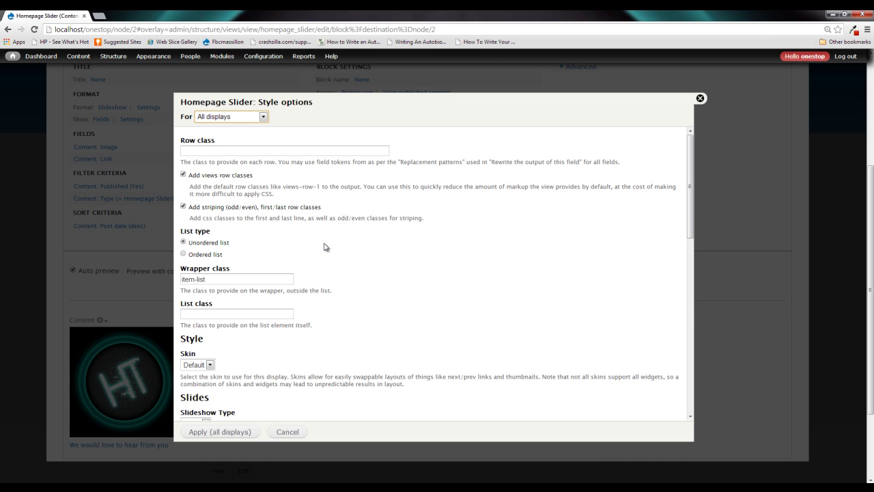
pyautogui.scroll(-3, 326, 247)
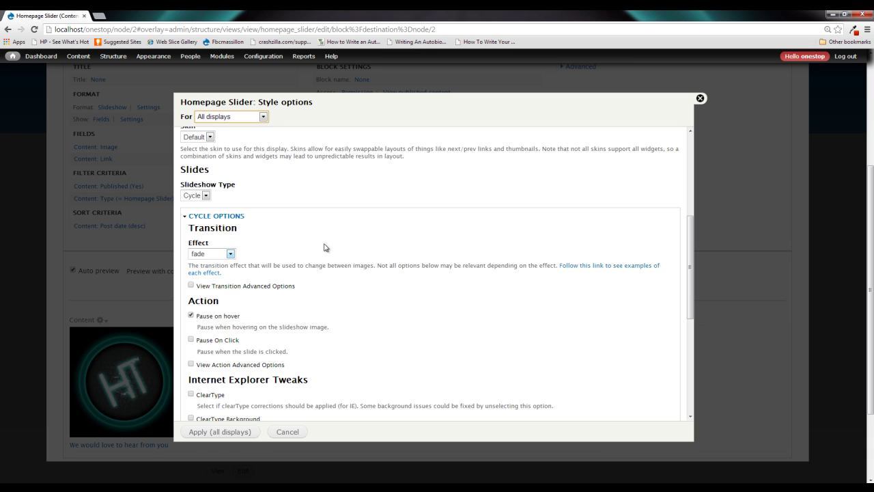
pyautogui.click(229, 254)
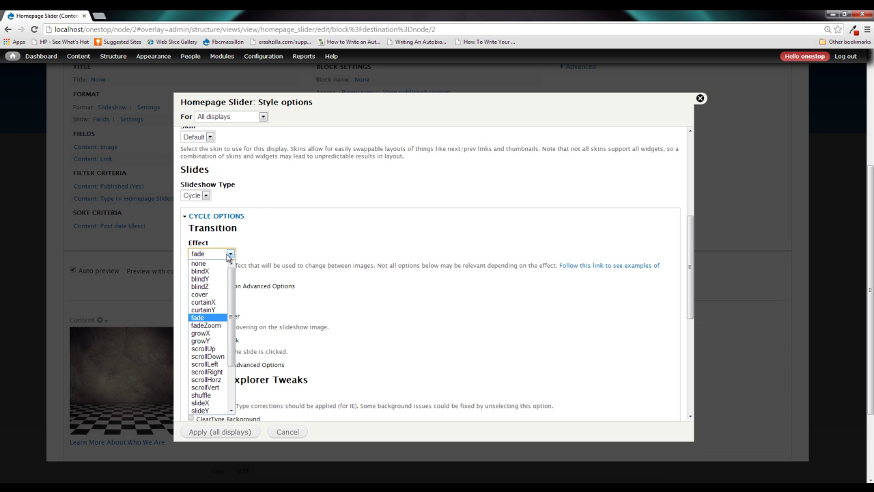
pyautogui.hotkey('ctrl', 't')
pyautogui.write('jquwer')
pyautogui.press('BackSpace')
pyautogui.press('BackSpace')
pyautogui.press('BackSpace')
pyautogui.press('Down')
pyautogui.press('Return')
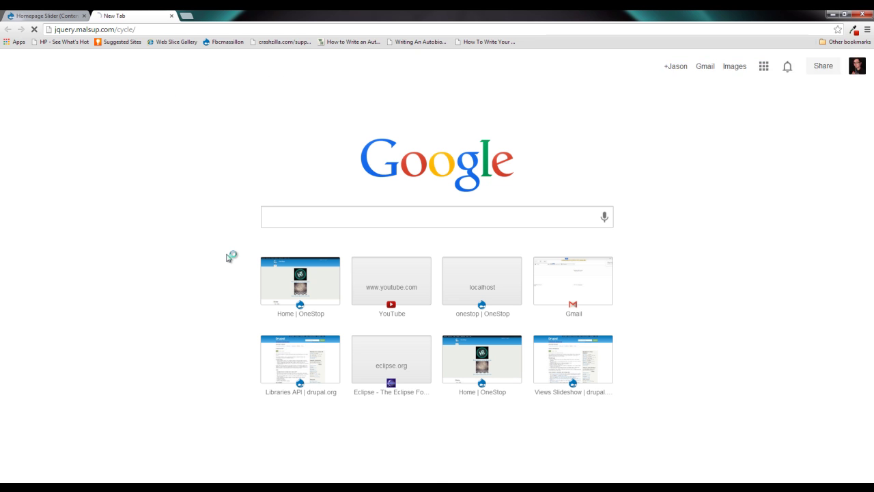
pyautogui.scroll(-3, 247, 299)
pyautogui.scroll(-1, 247, 298)
pyautogui.scroll(1, 247, 298)
pyautogui.scroll(1, 247, 298)
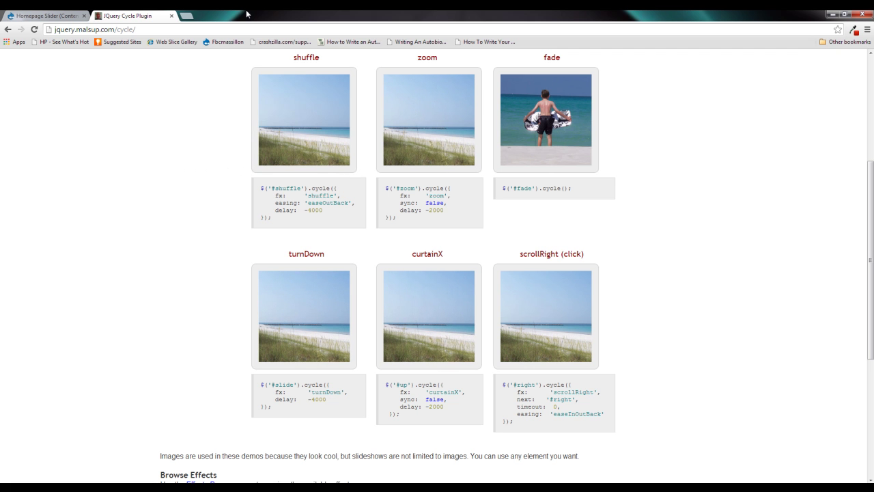
pyautogui.click(172, 16)
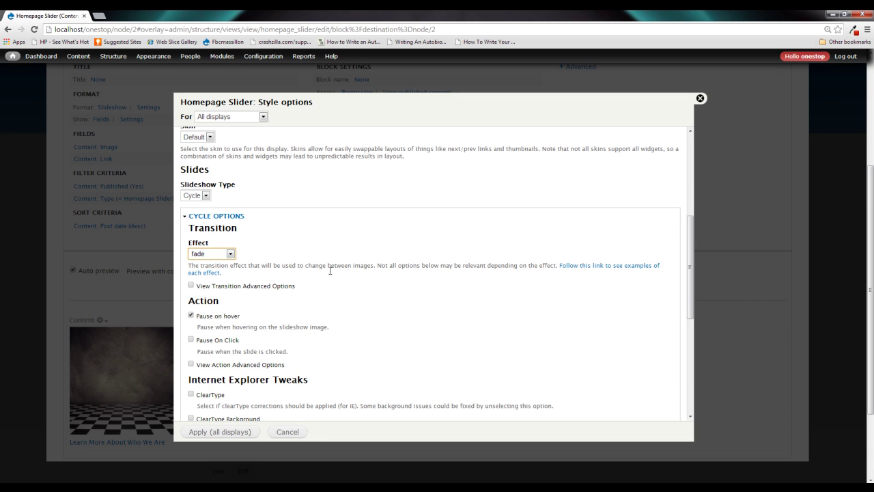
pyautogui.click(258, 286)
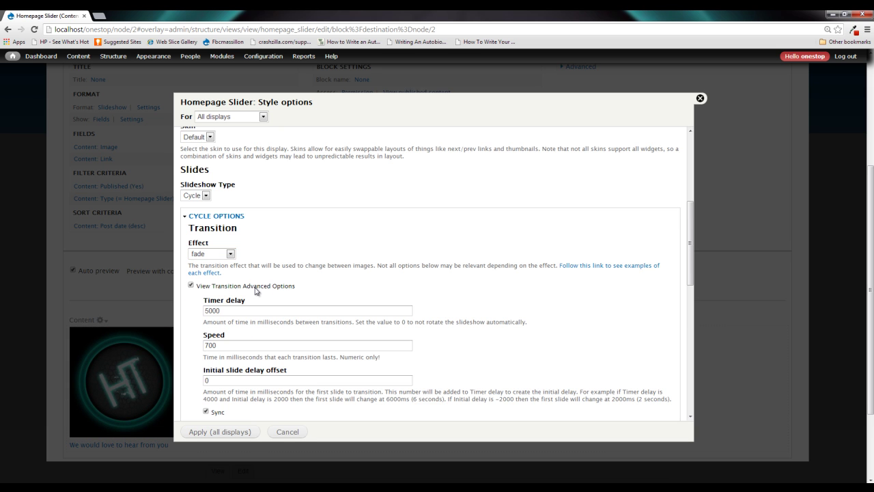
pyautogui.scroll(-3, 318, 264)
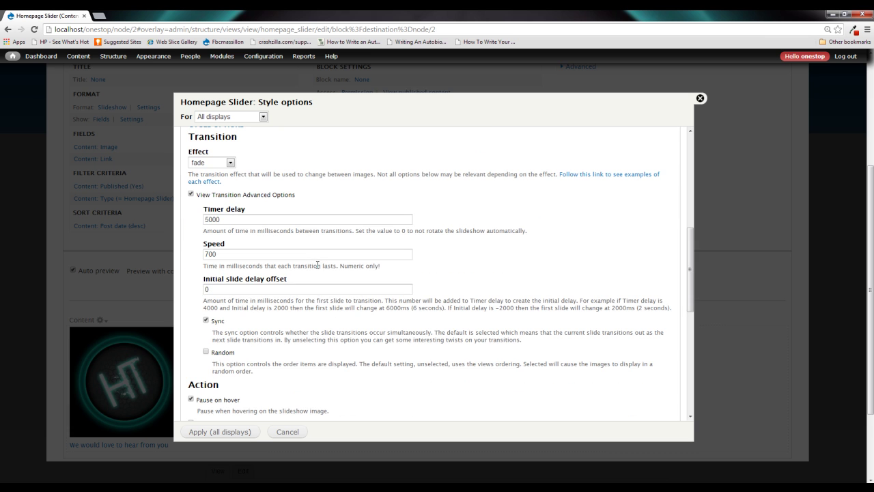
pyautogui.click(261, 197)
pyautogui.scroll(-1, 263, 209)
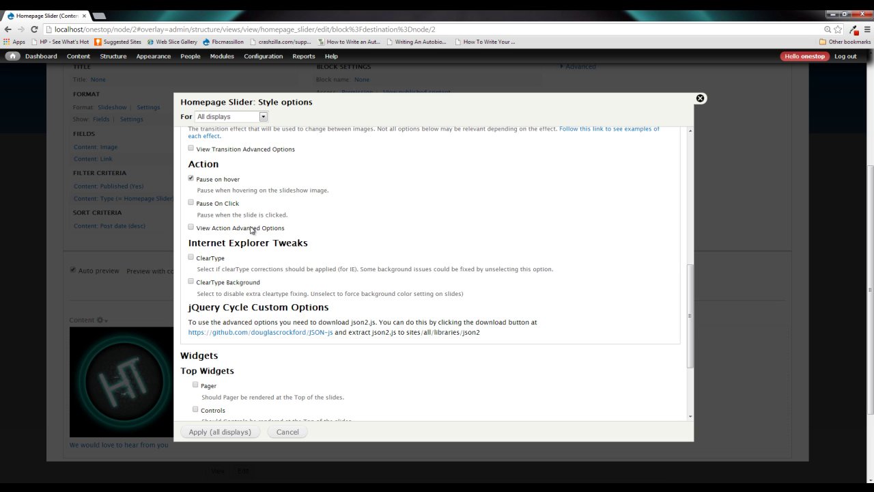
pyautogui.click(271, 230)
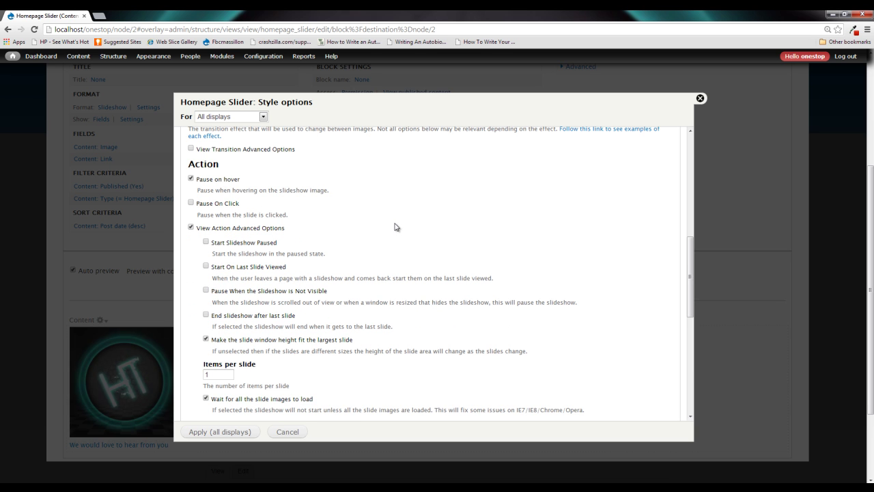
pyautogui.scroll(-1, 398, 226)
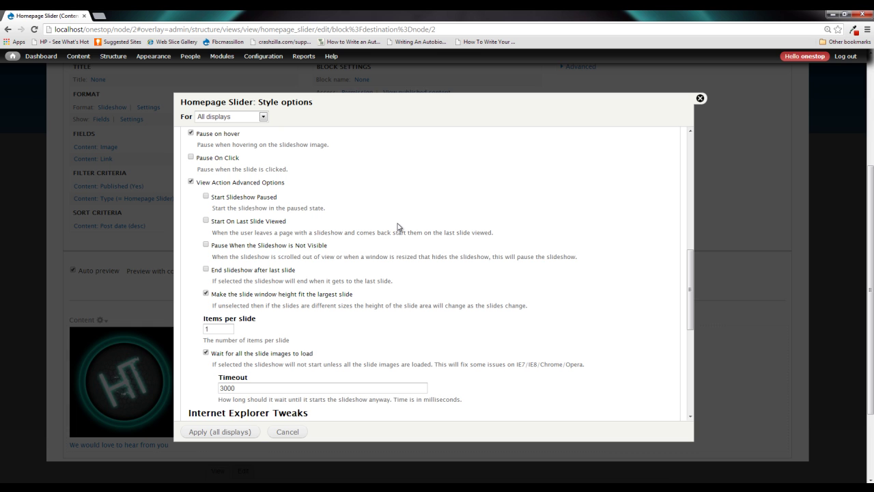
pyautogui.click(273, 184)
pyautogui.scroll(-2, 294, 219)
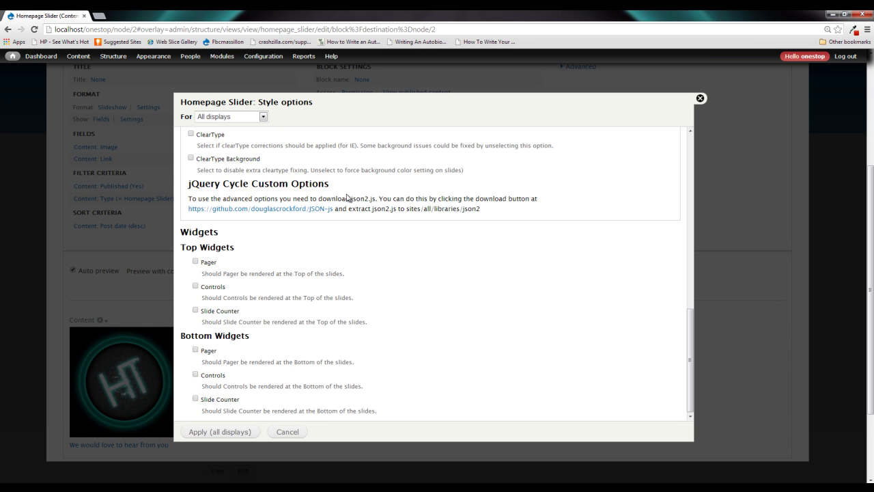
# Enable Text-type Controls under Top Widgets and apply to all displays
pyautogui.scroll(-3, 329, 212)
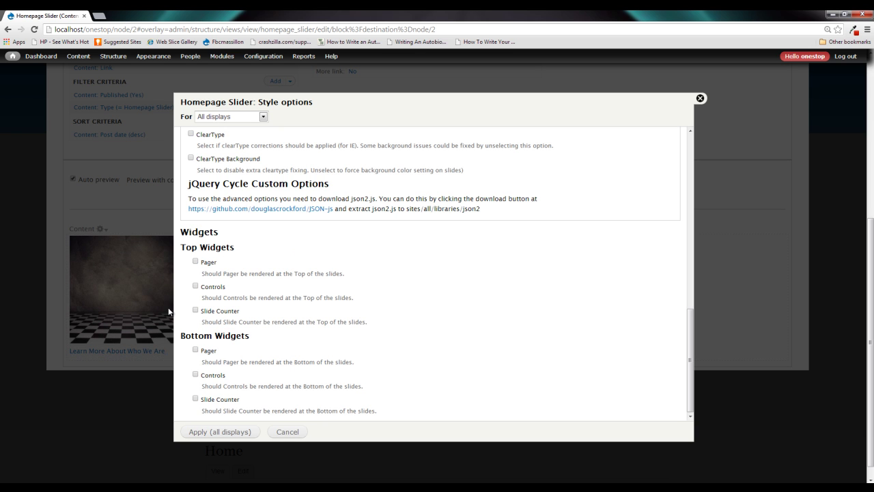
pyautogui.click(223, 291)
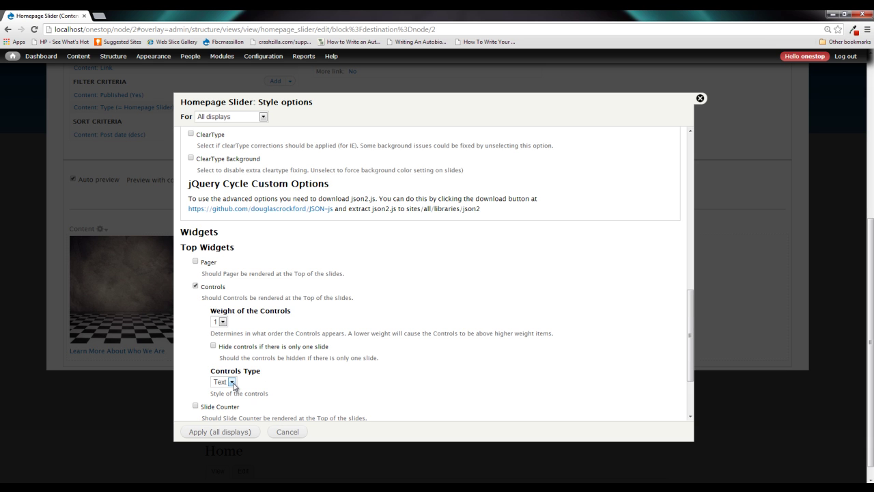
pyautogui.click(240, 432)
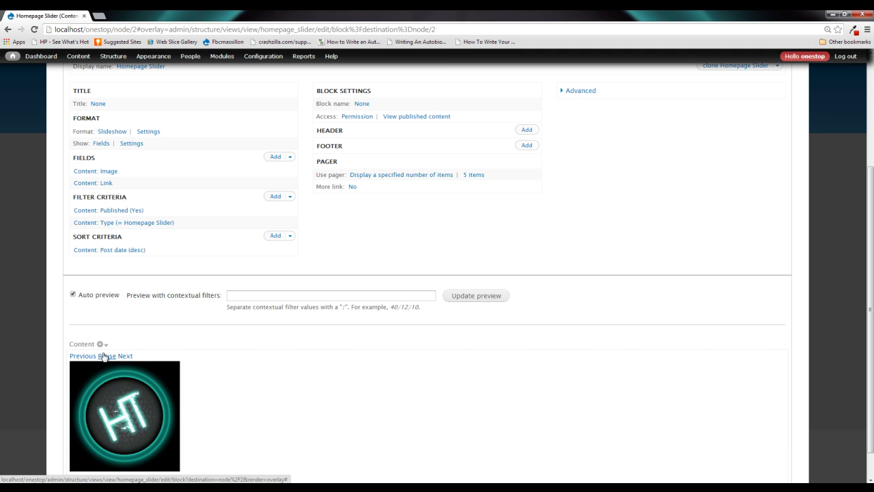
# Step through the slideshow preview slides, ending on the HT logo slide
pyautogui.click(125, 355)
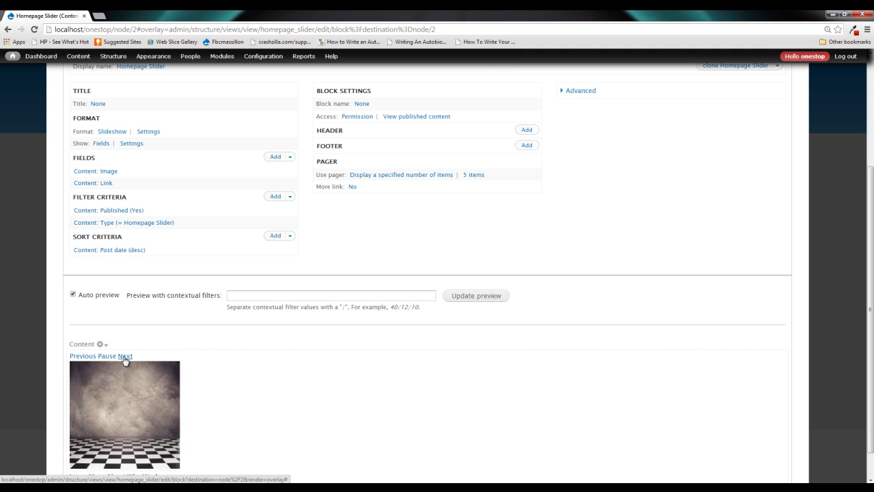
pyautogui.click(124, 355)
pyautogui.click(124, 356)
pyautogui.click(124, 355)
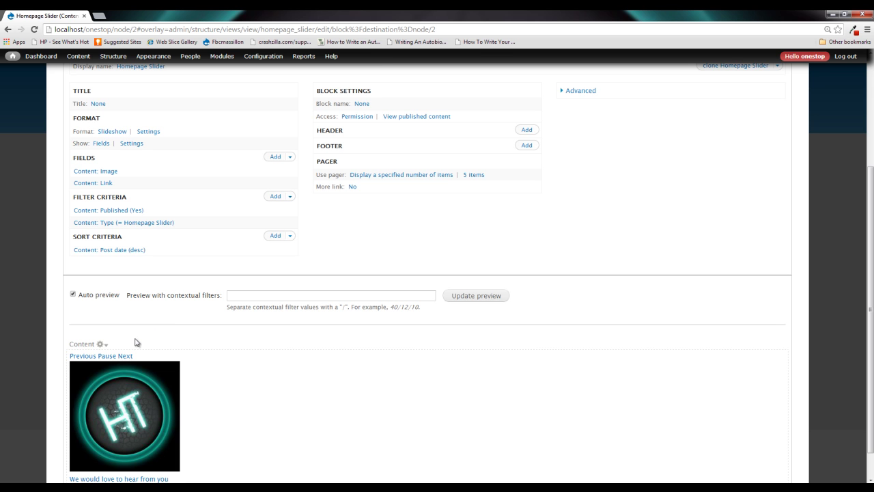
# Pause the preview's automatic rotation and advance to the next slide
pyautogui.click(104, 356)
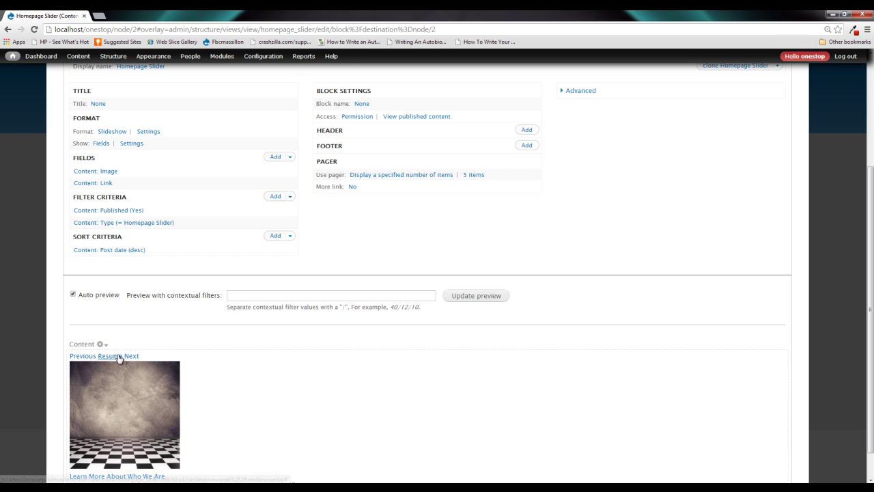
pyautogui.scroll(-1, 224, 314)
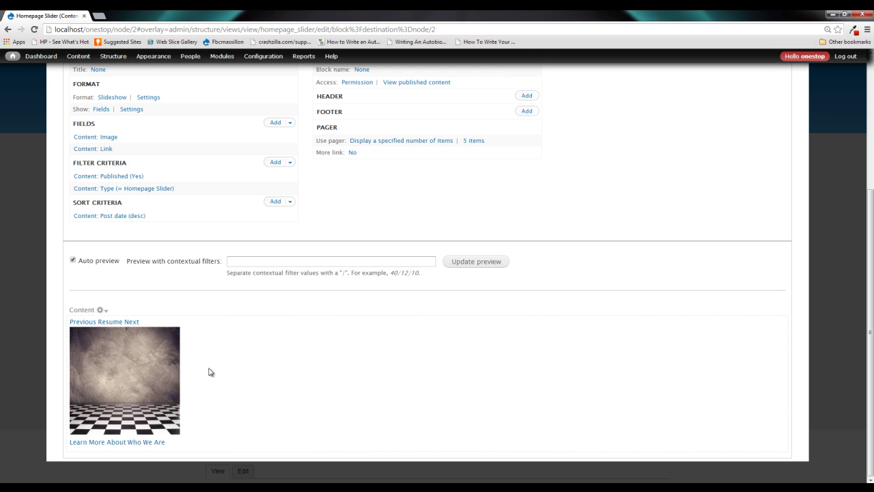
pyautogui.click(127, 323)
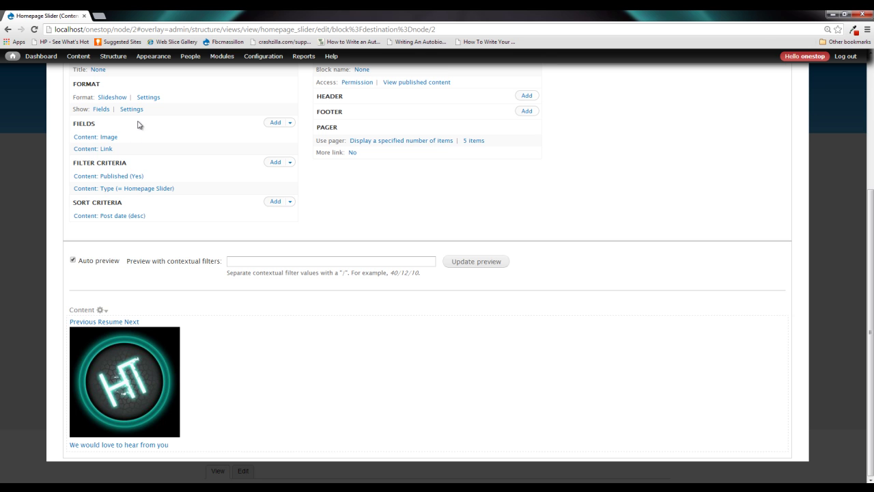
# Add the Global: View result counter field to the view's Fields
pyautogui.click(276, 126)
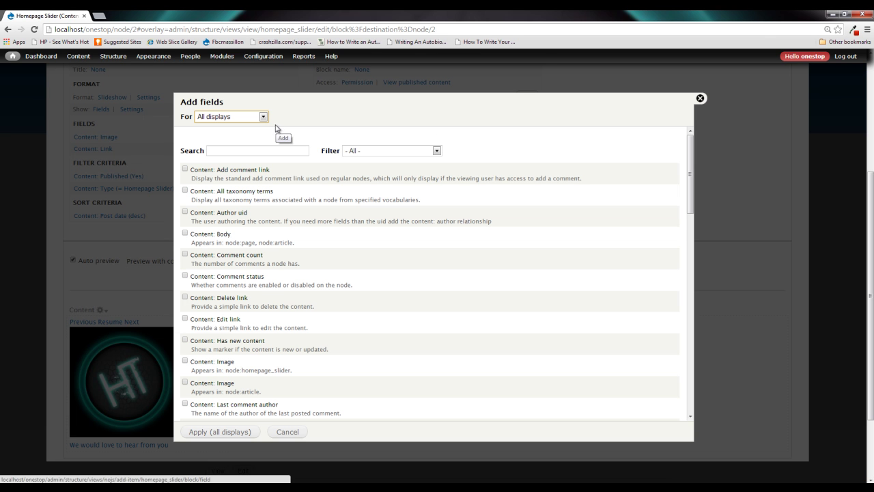
pyautogui.click(413, 154)
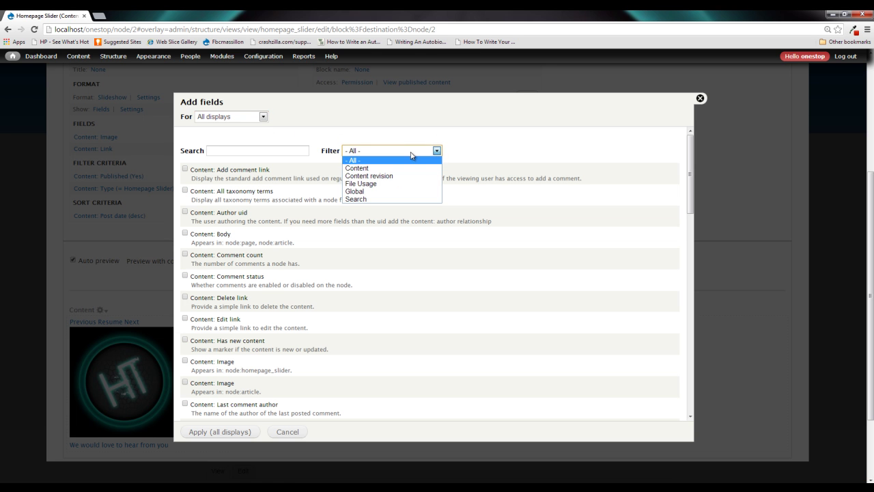
pyautogui.click(374, 192)
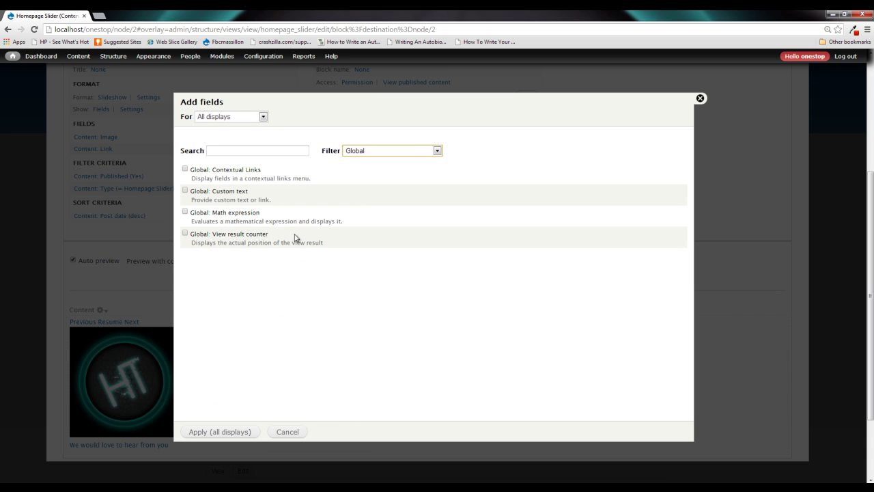
pyautogui.click(250, 237)
pyautogui.click(219, 431)
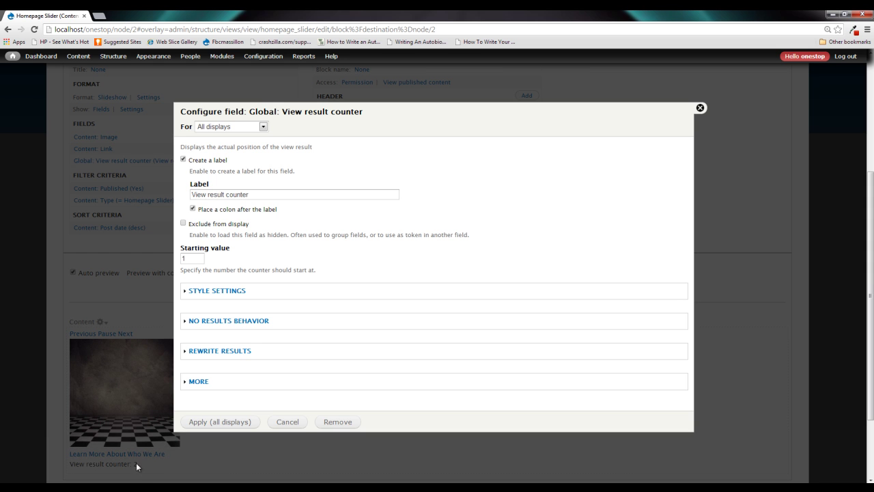
# Remove the counter field's label, exclude it from display, and apply
pyautogui.click(211, 162)
pyautogui.click(222, 185)
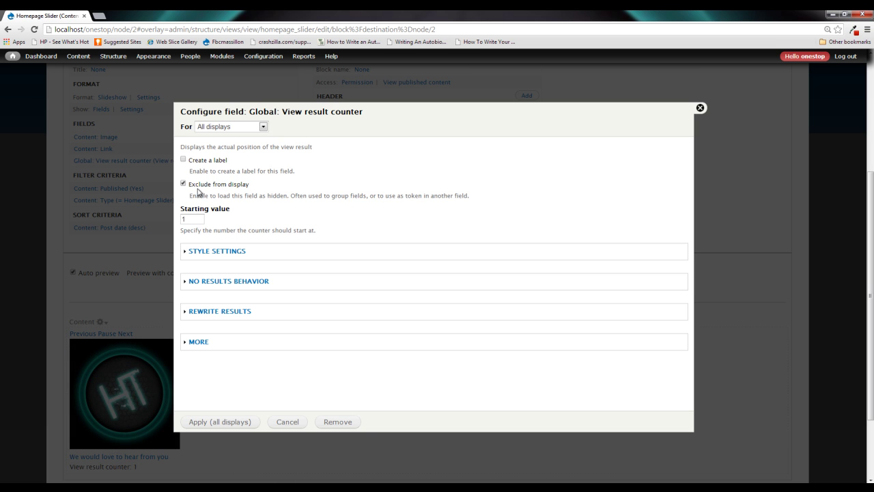
pyautogui.click(228, 423)
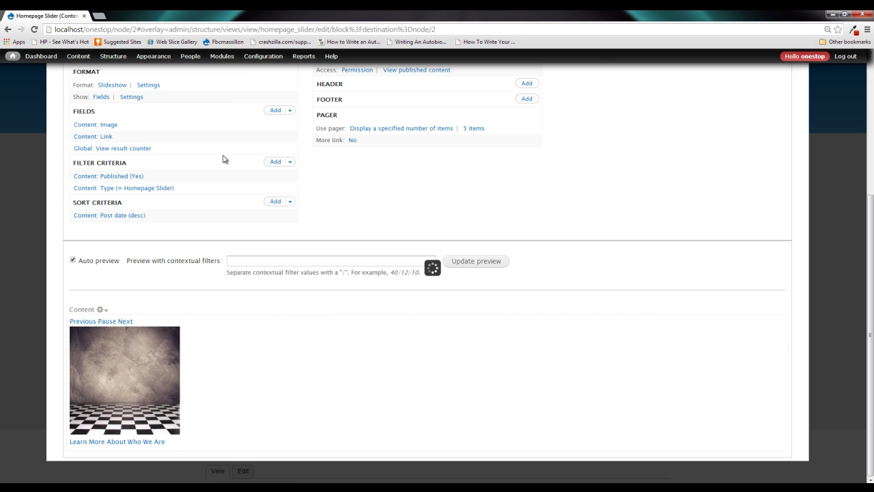
# Enable the bottom Pager widget and select Global: View result counter as its field
pyautogui.scroll(-5, 291, 244)
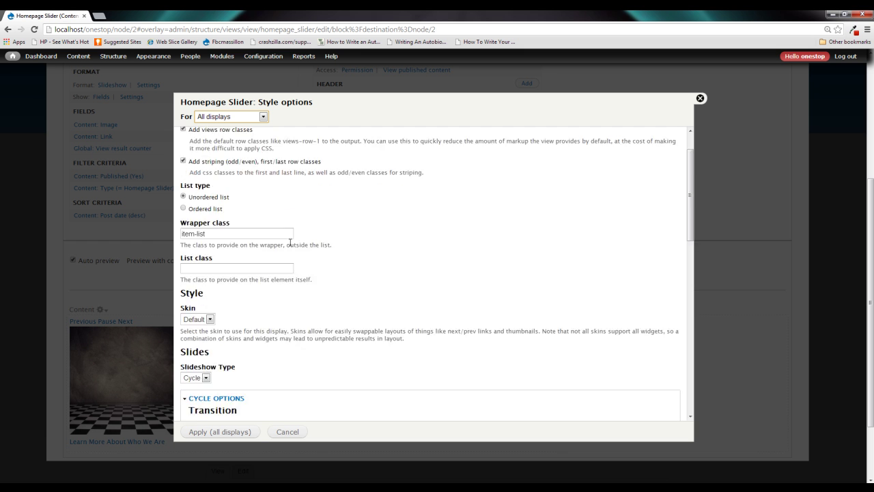
pyautogui.scroll(-5, 292, 243)
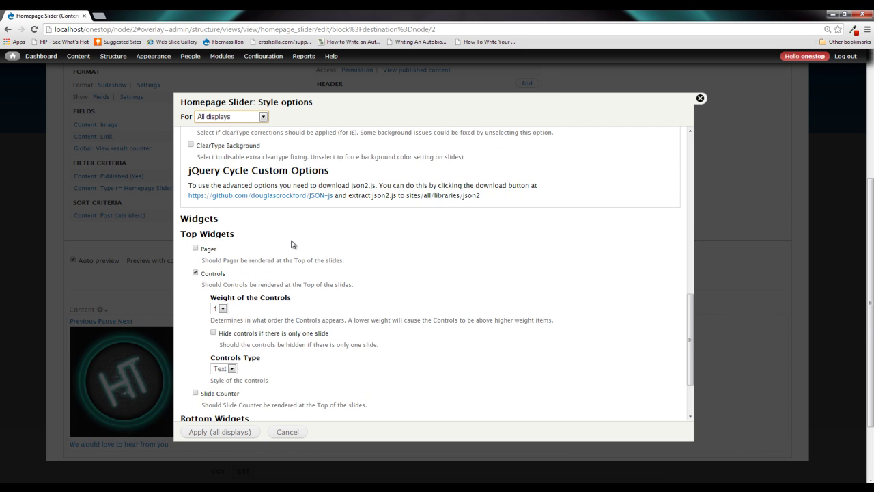
pyautogui.scroll(-2, 291, 240)
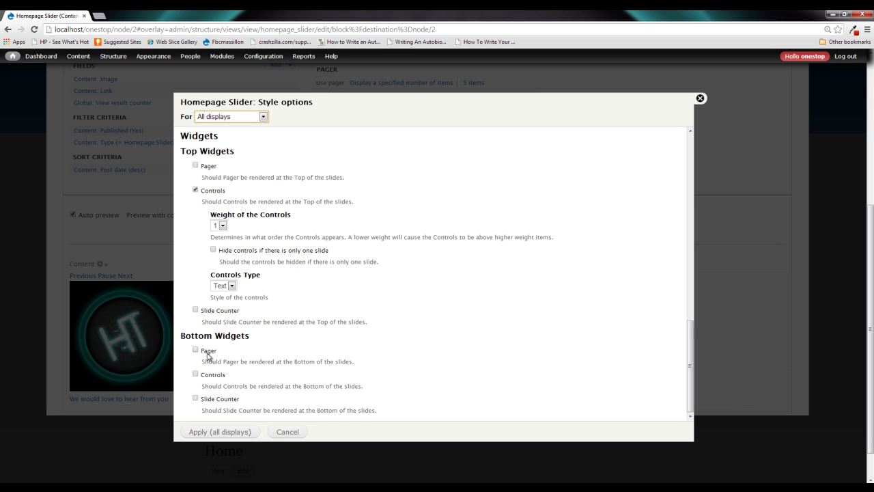
pyautogui.click(207, 354)
pyautogui.click(208, 352)
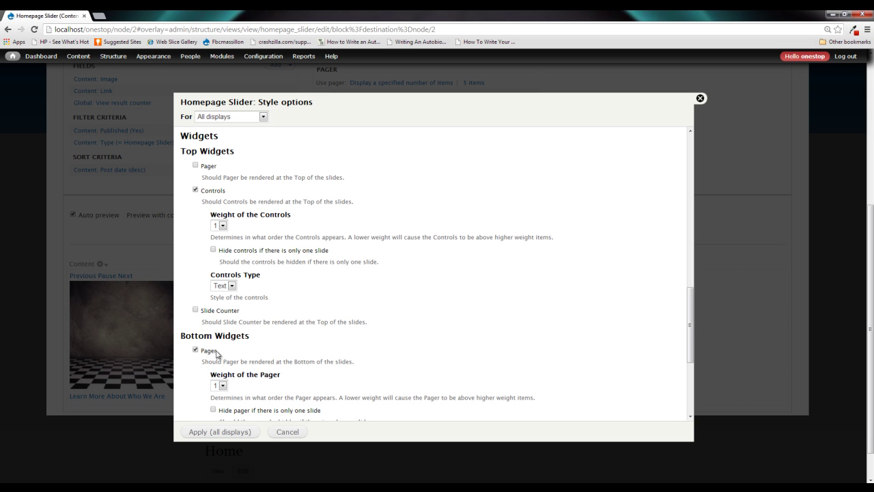
pyautogui.scroll(-3, 248, 338)
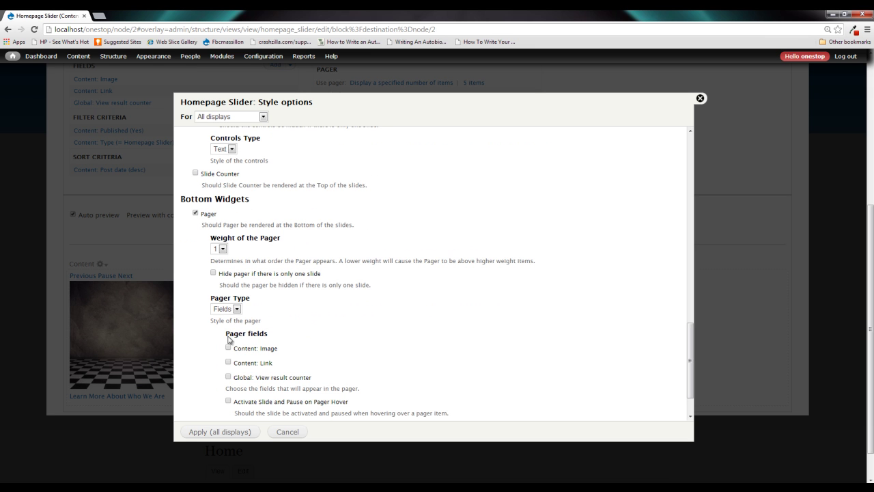
pyautogui.scroll(-1, 285, 334)
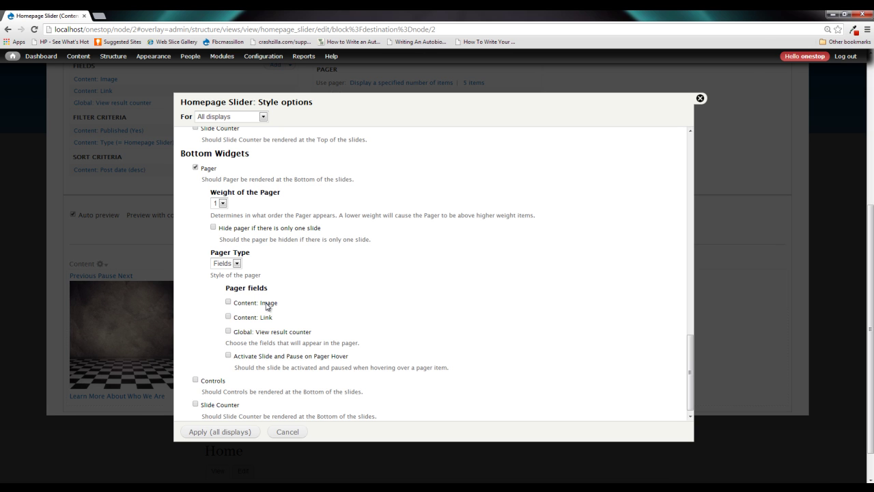
pyautogui.click(228, 331)
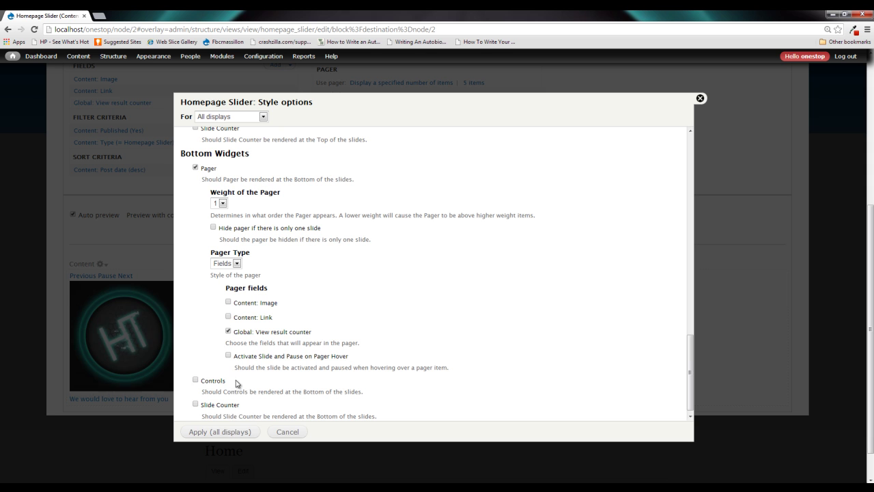
# Apply the pager settings and test pager numbers 2, 1 and 2 in the preview
pyautogui.click(219, 432)
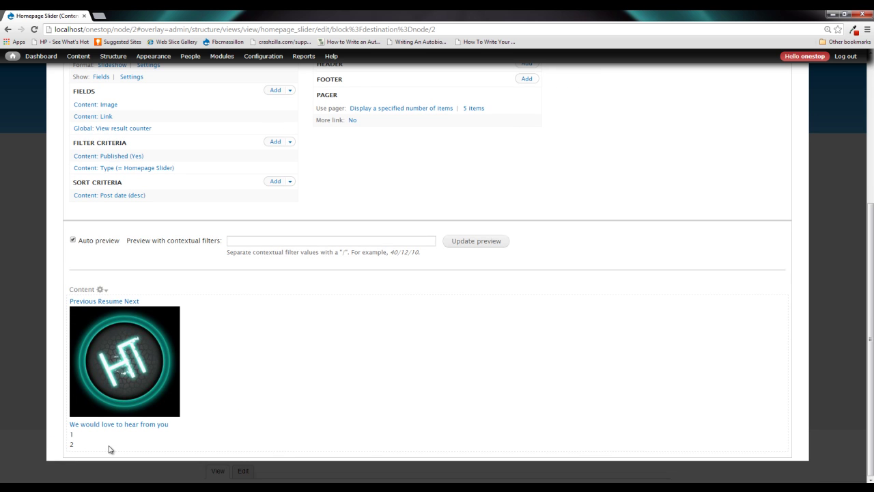
pyautogui.click(72, 444)
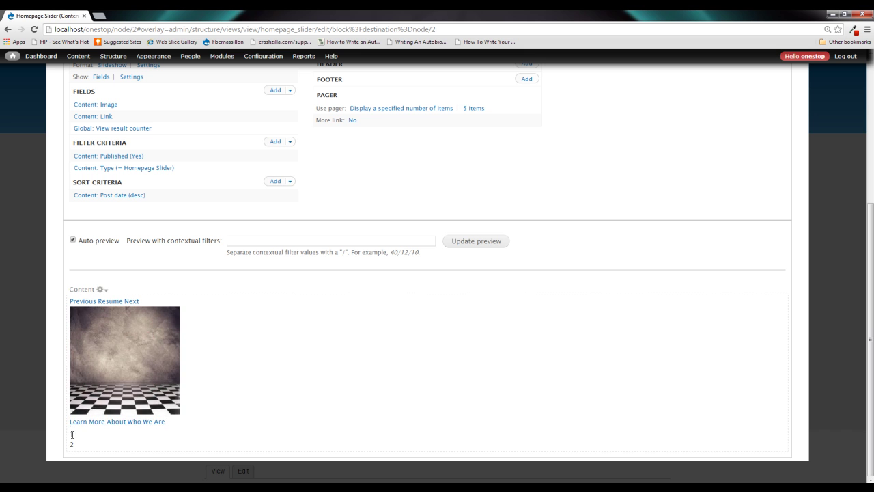
pyautogui.click(73, 435)
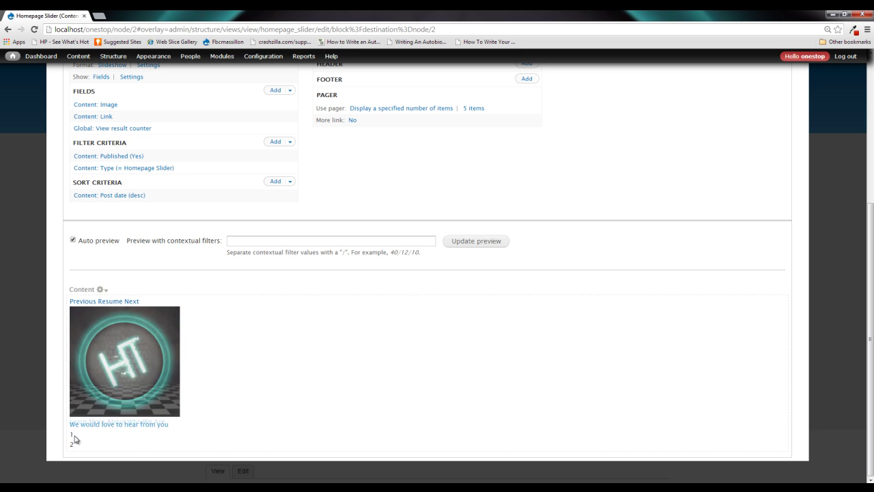
pyautogui.click(76, 444)
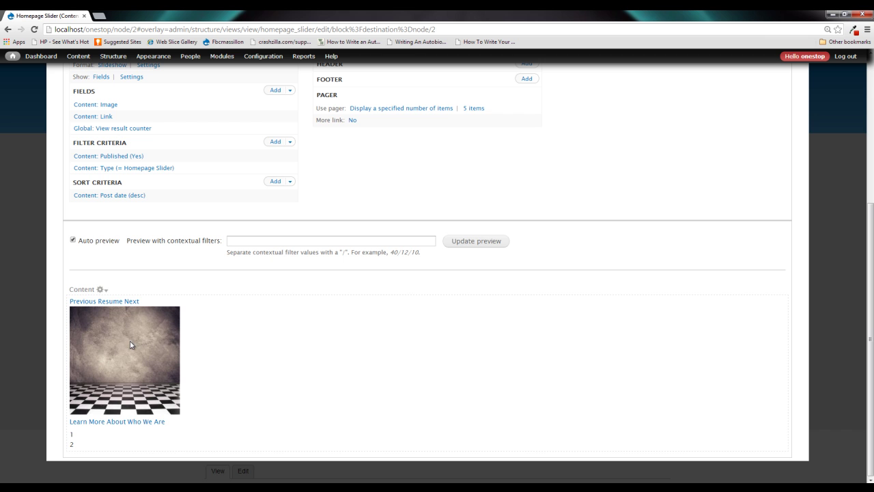
pyautogui.scroll(4, 307, 402)
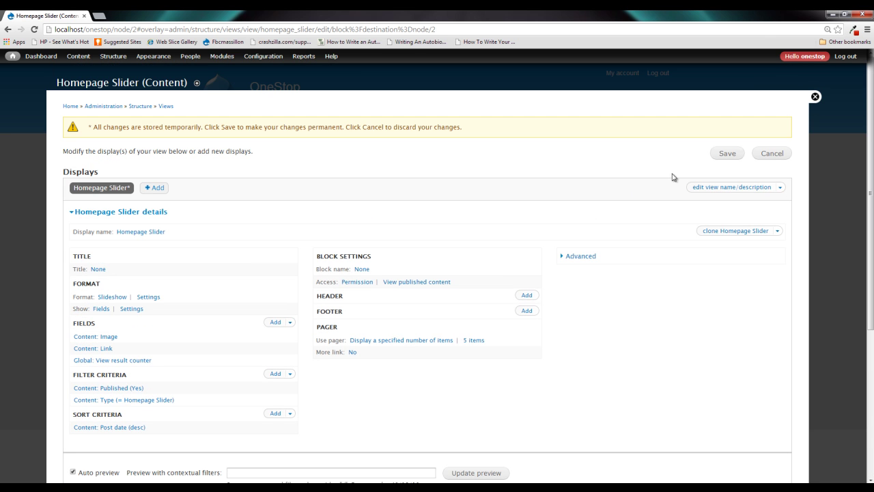
# Save the Homepage Slider view
pyautogui.click(725, 155)
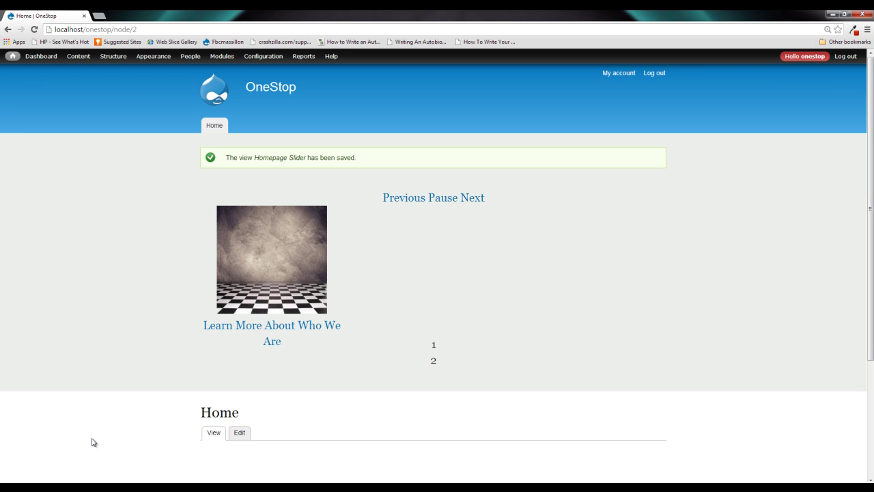
# Step the home-page slideshow back six slides with Previous
pyautogui.click(478, 198)
pyautogui.click(410, 199)
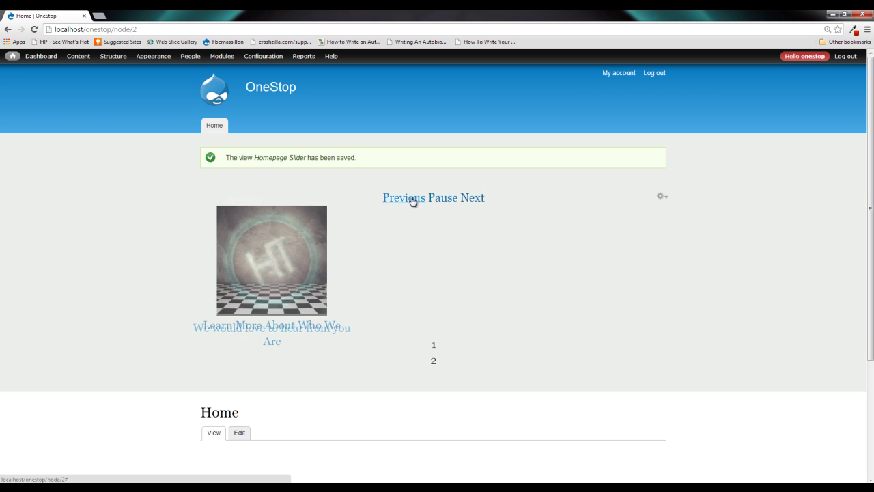
pyautogui.click(411, 202)
pyautogui.click(468, 202)
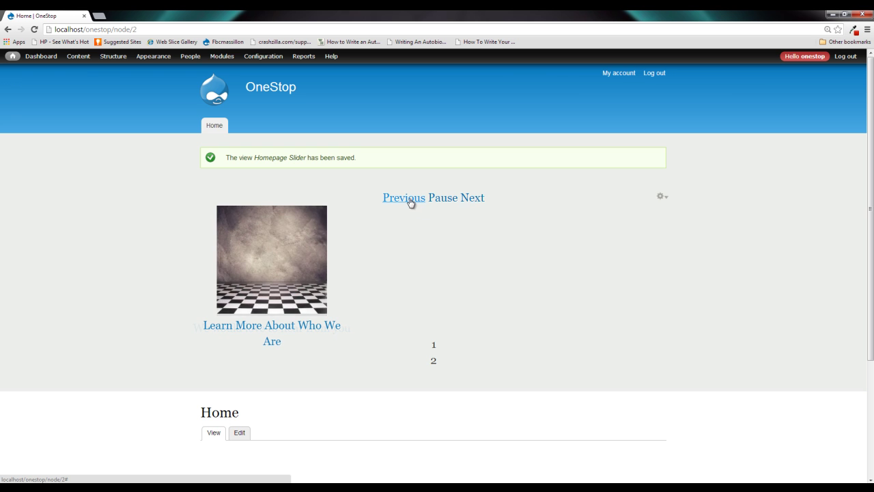
pyautogui.click(482, 198)
pyautogui.click(474, 200)
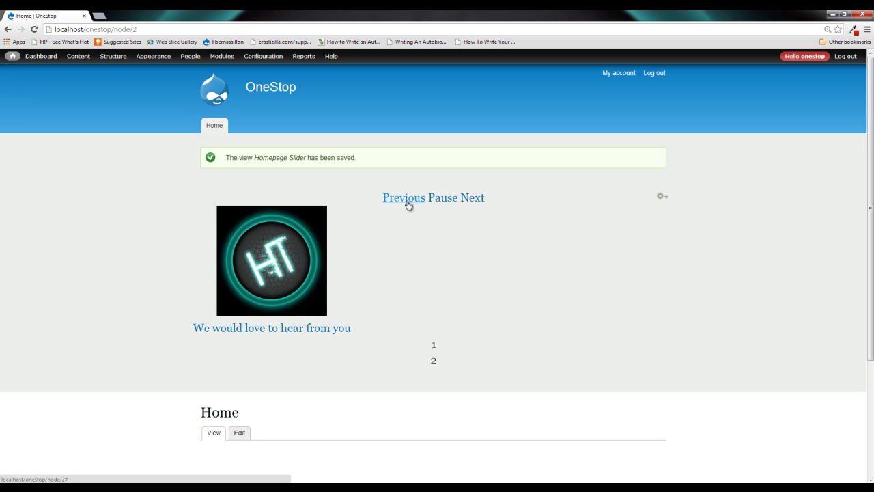
# Pause and then resume the home-page slideshow
pyautogui.click(444, 198)
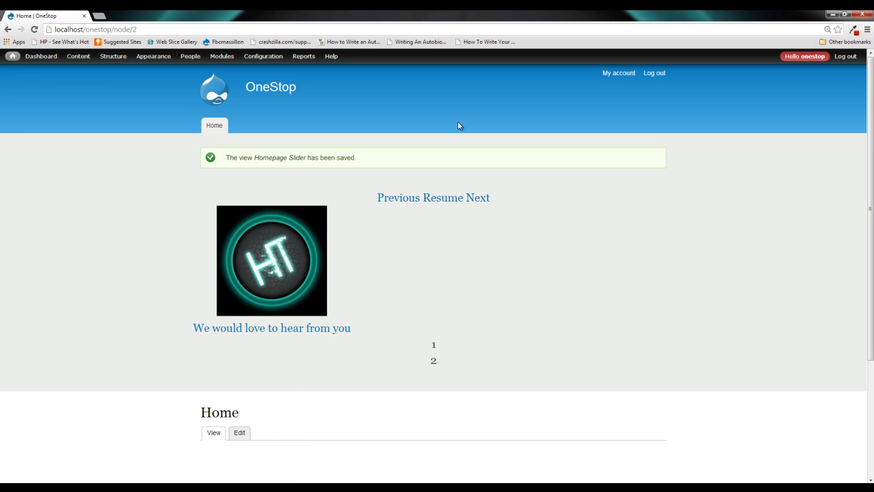
pyautogui.click(445, 198)
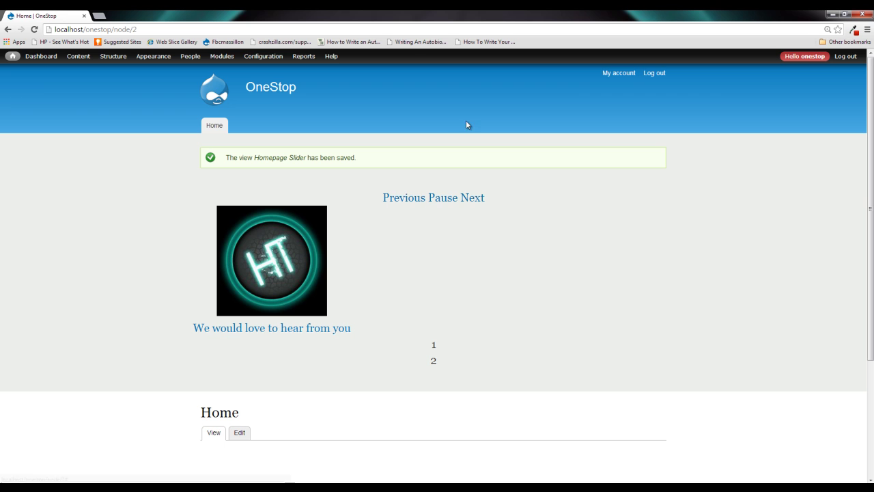
pyautogui.moveTo(247, 238)
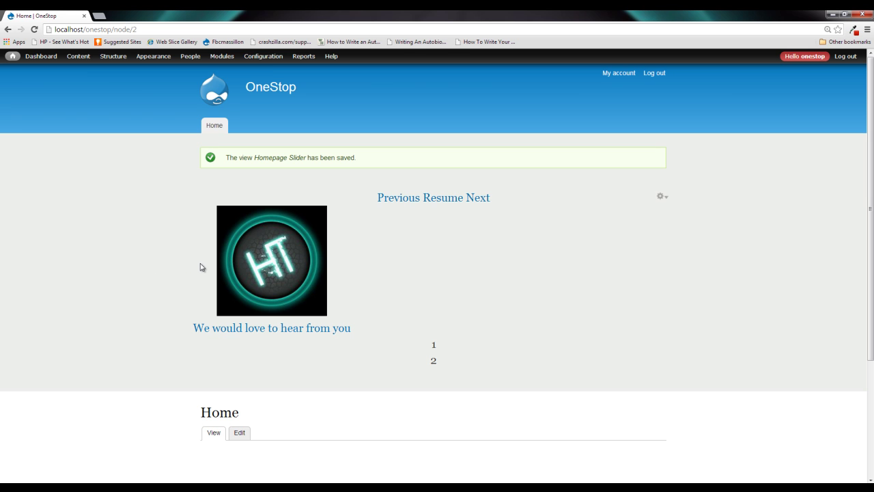
pyautogui.moveTo(254, 266)
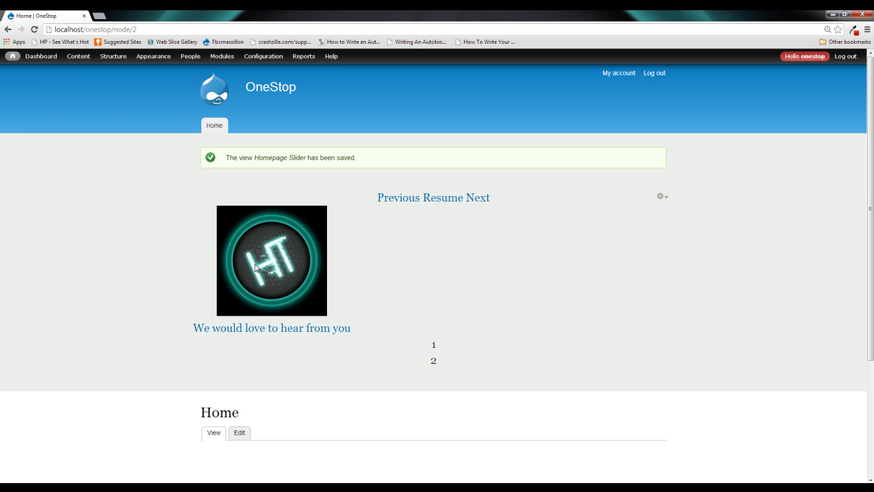